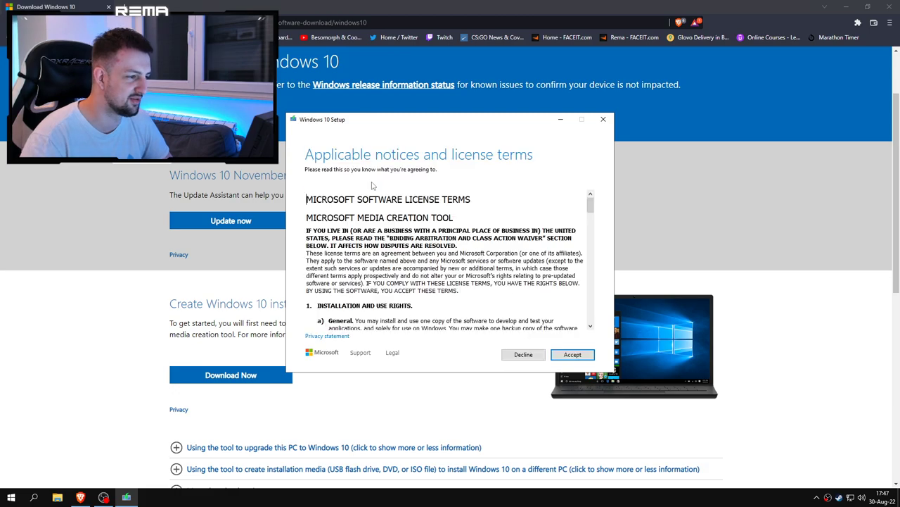
# Read through the Media Creation Tool license terms and accept them
pyautogui.scroll(-5, 508, 258)
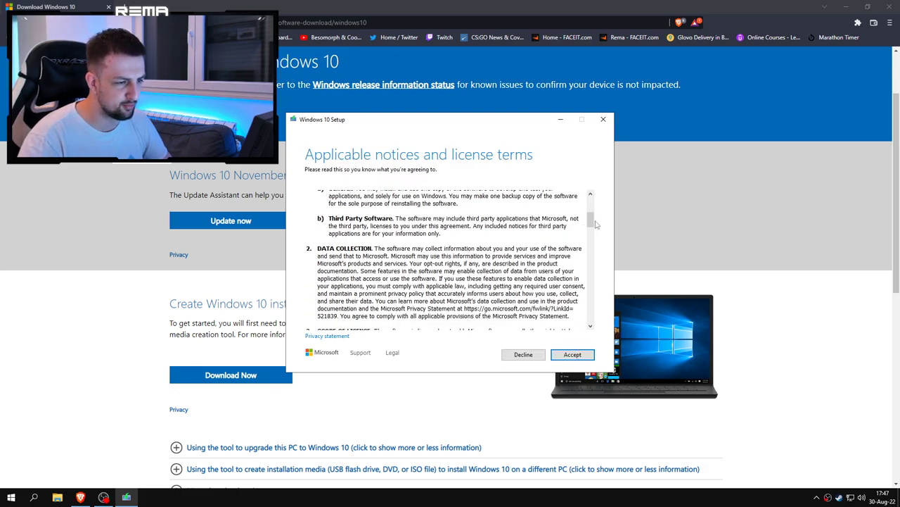
pyautogui.scroll(-10, 587, 288)
pyautogui.click(585, 354)
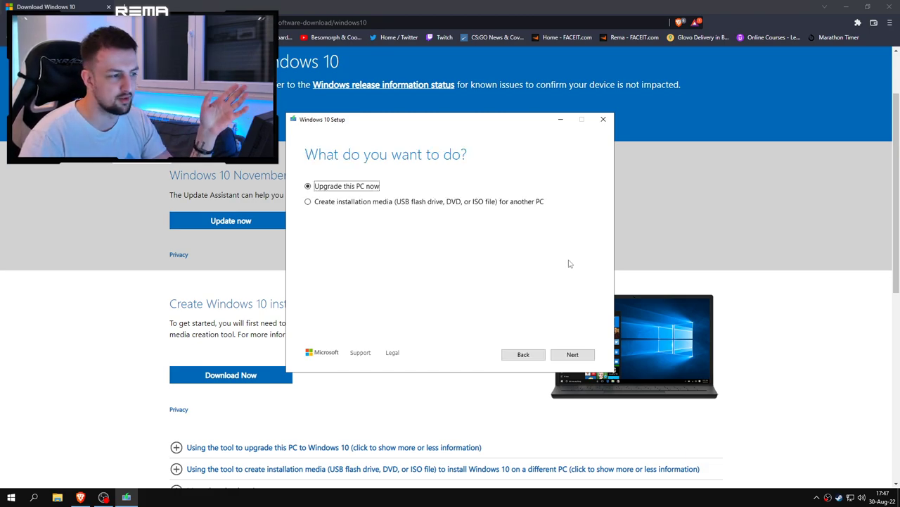
# Choose to create installation media for another PC and keep the recommended language, edition and architecture options
pyautogui.click(404, 205)
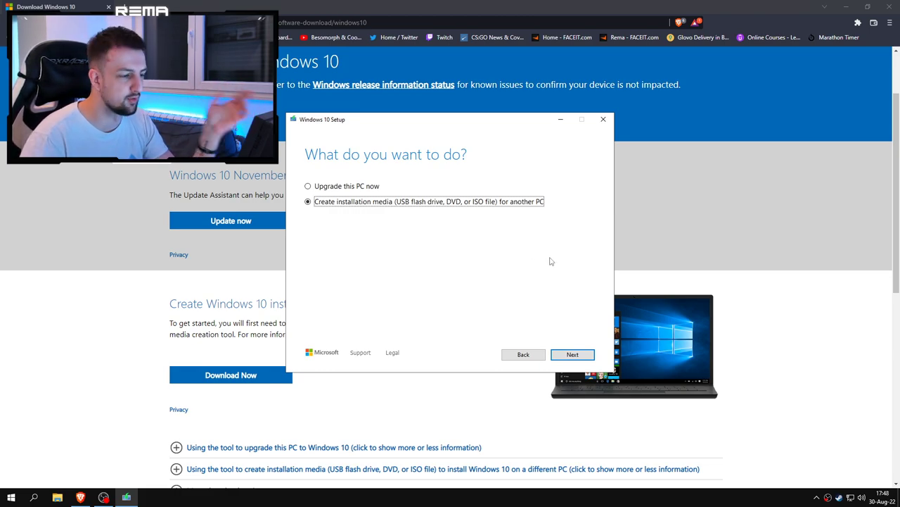
pyautogui.click(589, 357)
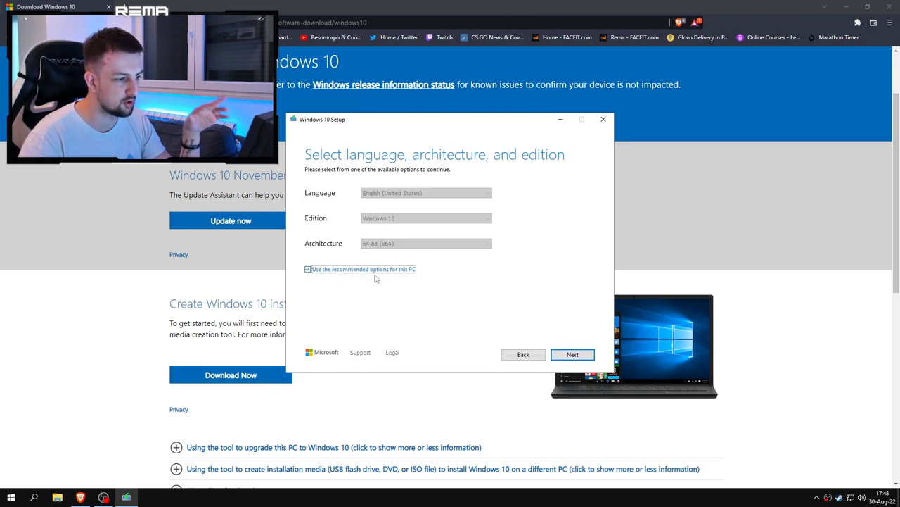
pyautogui.click(574, 353)
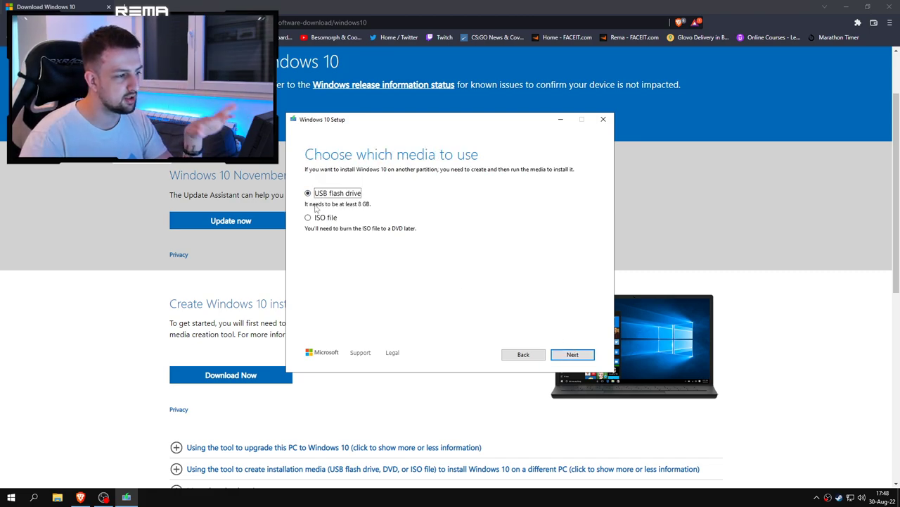
# Choose a USB flash drive as the installation media and continue with the F: (ESD-USB) removable drive
pyautogui.click(588, 356)
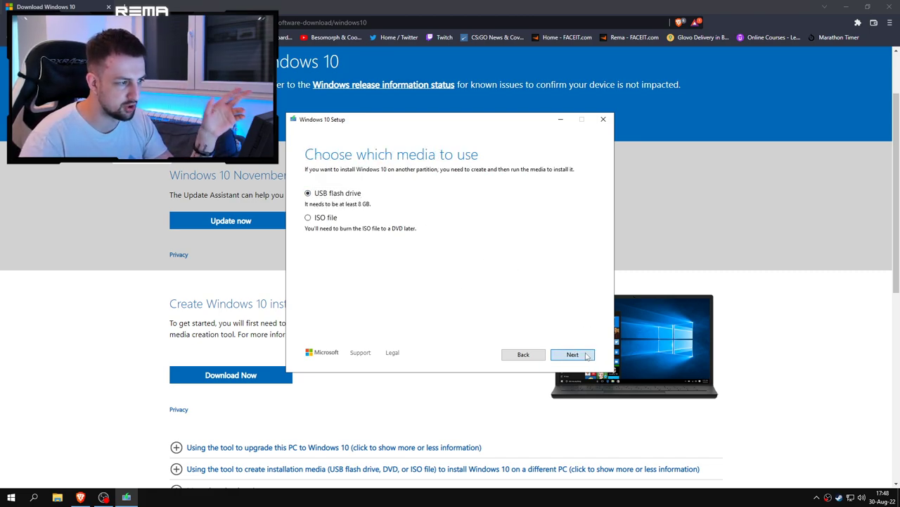
pyautogui.click(522, 353)
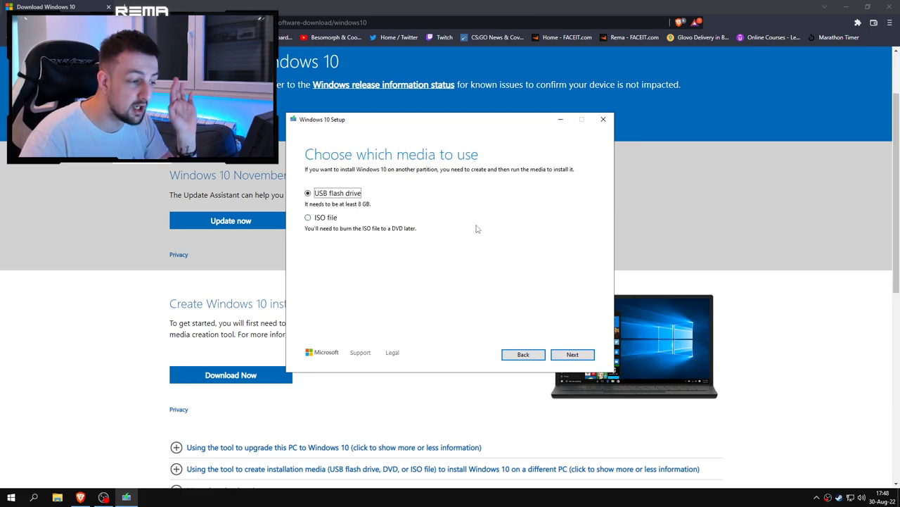
pyautogui.click(570, 353)
pyautogui.click(334, 213)
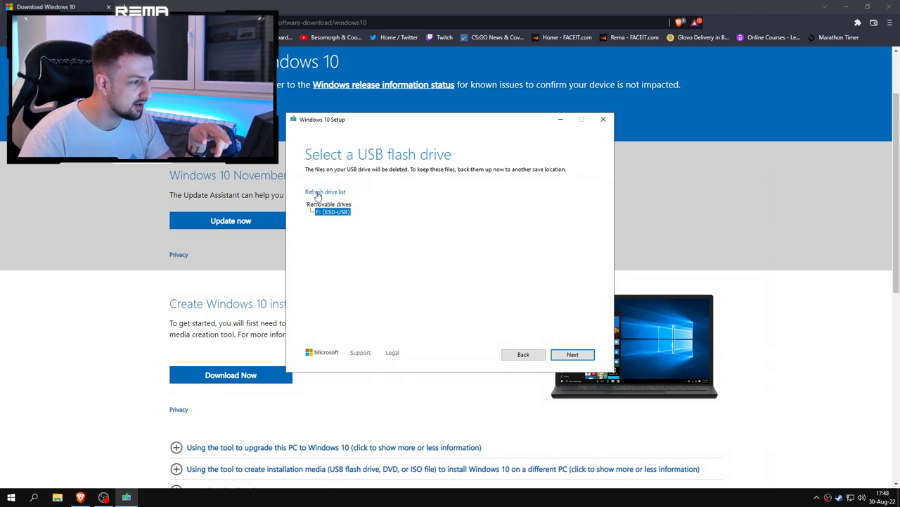
pyautogui.click(573, 354)
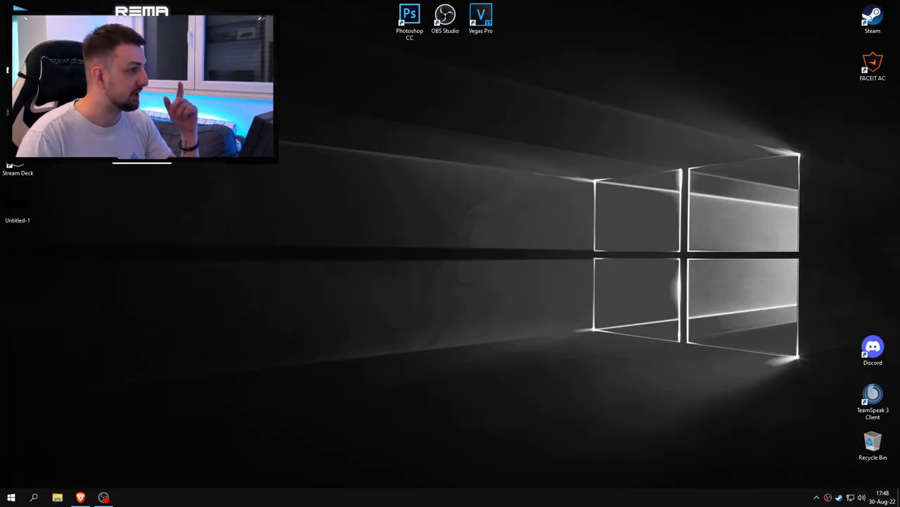
# Open the ESD-USB (F:) drive in File Explorer to examine its installation files, and return to the desktop
pyautogui.press('super+e')
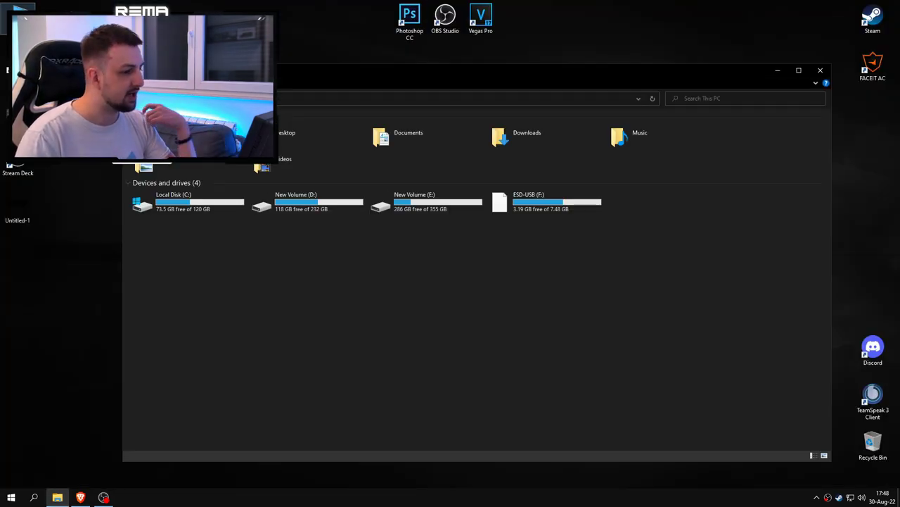
pyautogui.doubleClick(520, 204)
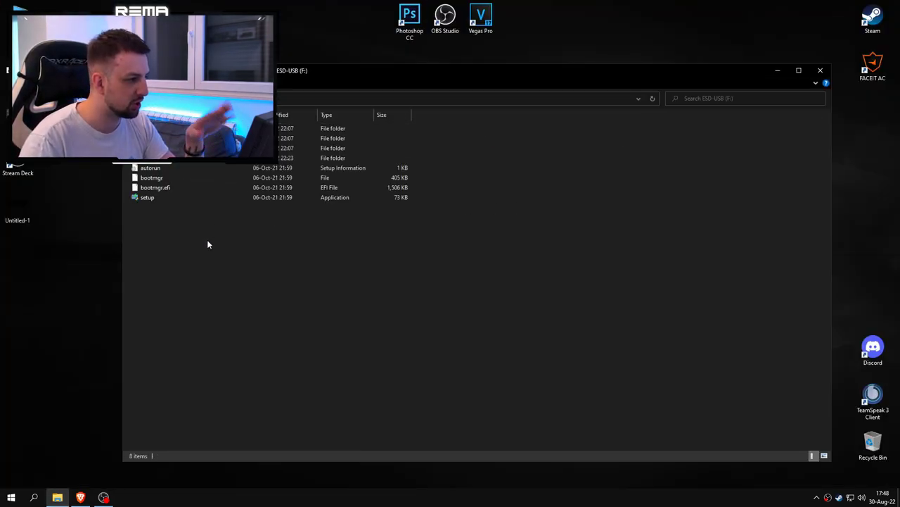
pyautogui.hotkey('ctrl', 'a')
pyautogui.hotkey('alt', 'Left')
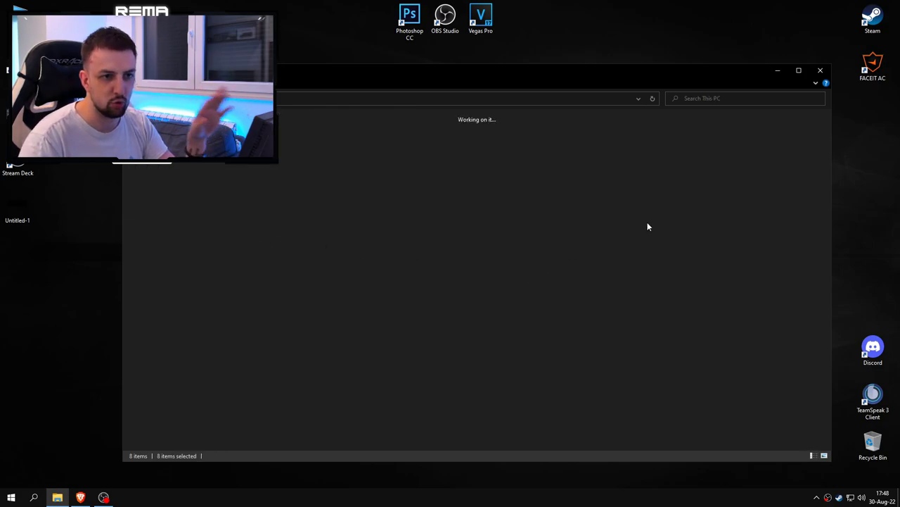
pyautogui.press('super+d')
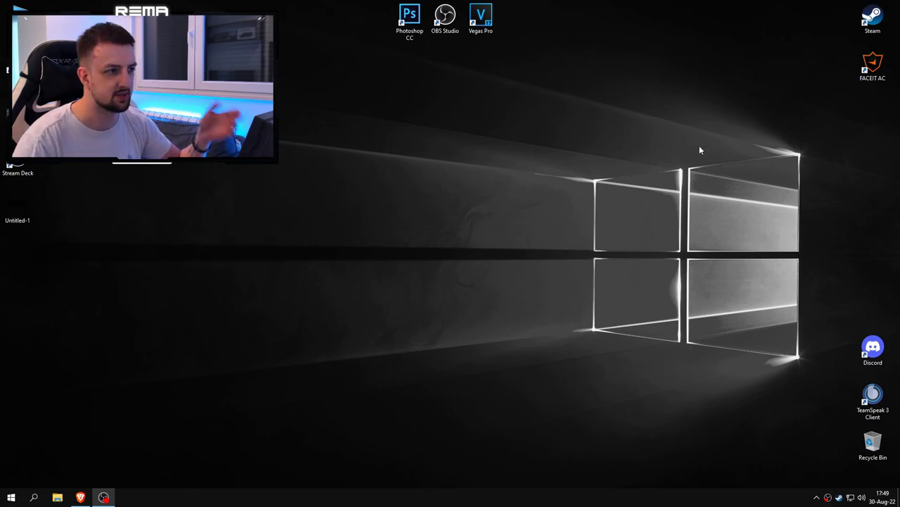
pyautogui.moveTo(498, 45); pyautogui.dragTo(607, 121)
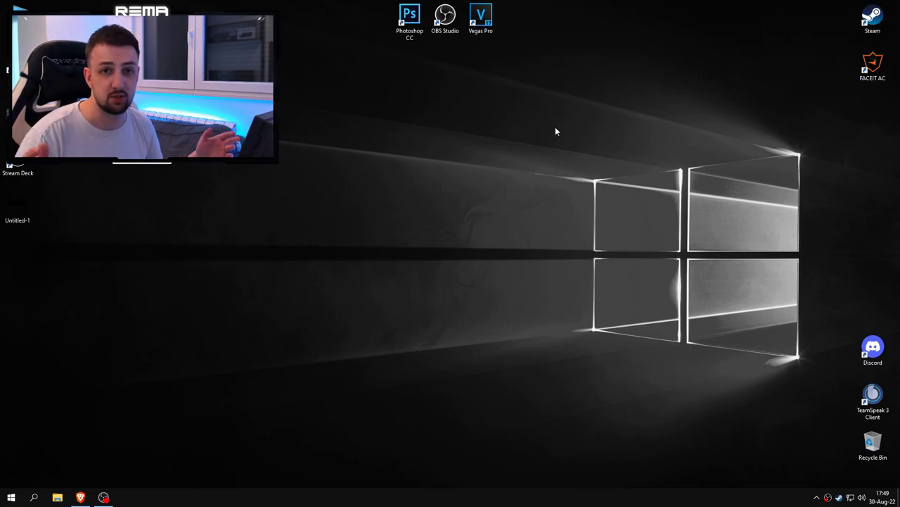
# Locate the NVidiaProfileInspector and MSI_util_v3 archives in the Downloads folder, and close the window
pyautogui.press('super+e')
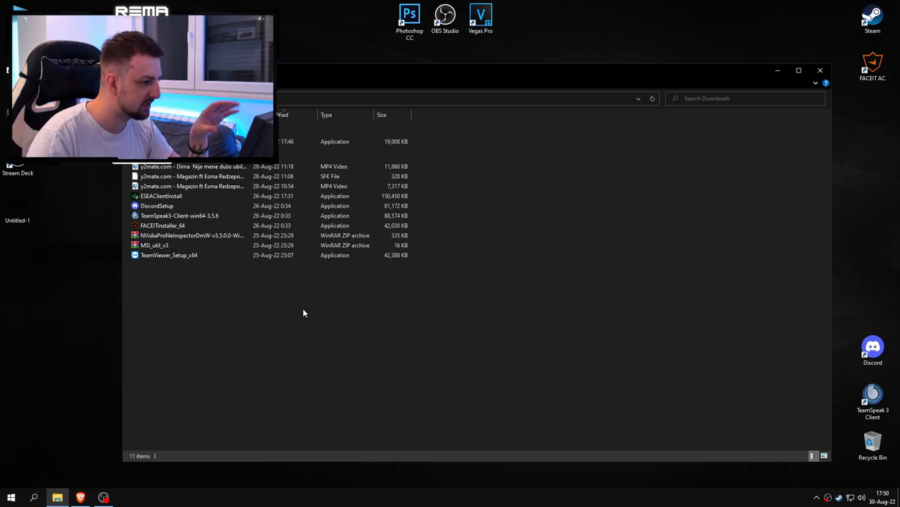
pyautogui.click(195, 237)
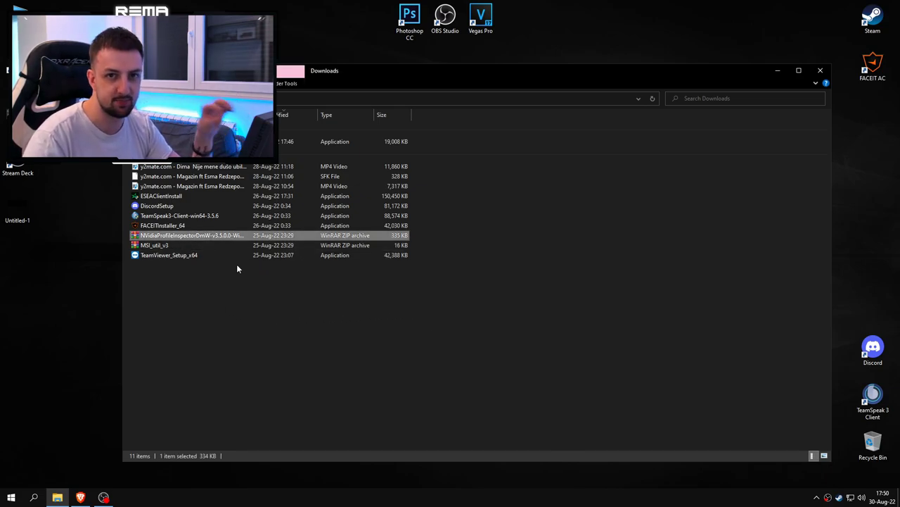
pyautogui.click(159, 244)
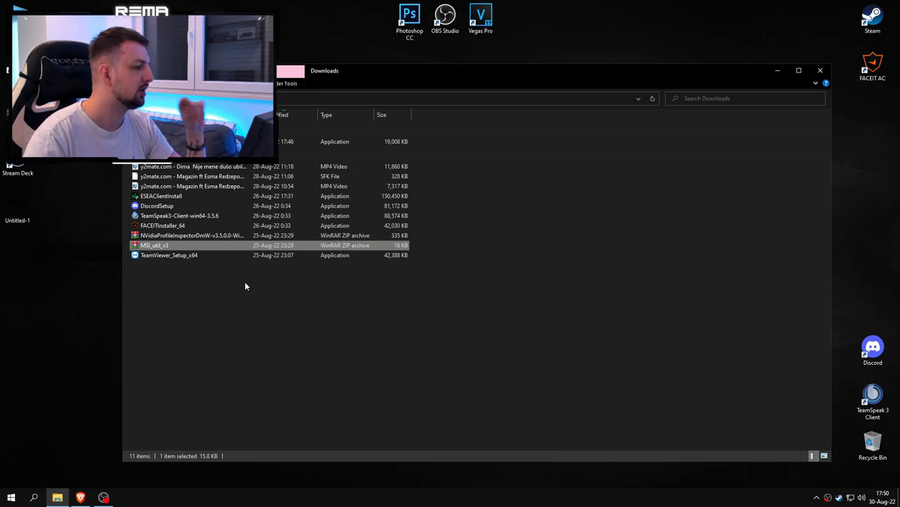
pyautogui.click(820, 70)
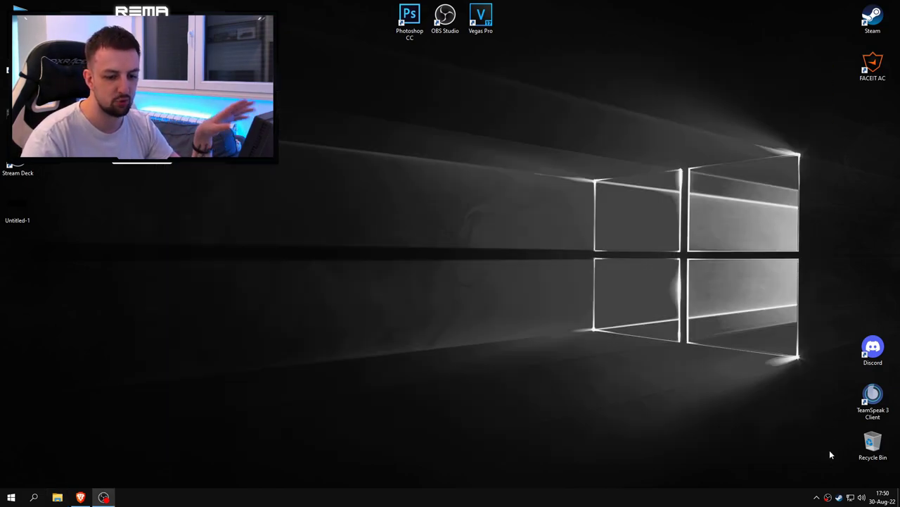
# Look at the Lasso status among the hidden notification area icons
pyautogui.click(817, 497)
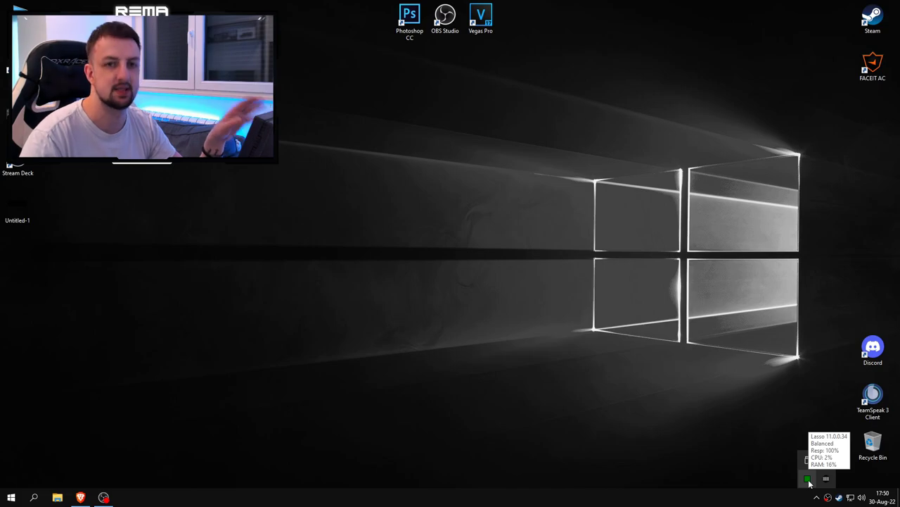
pyautogui.click(668, 379)
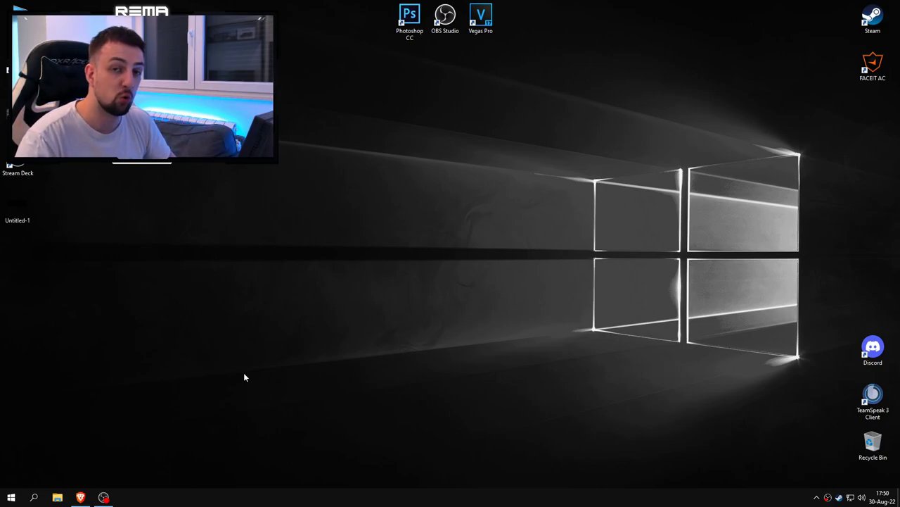
# Open the Windows Update settings through a system search and maximize the Settings window
pyautogui.click(34, 497)
pyautogui.write('u')
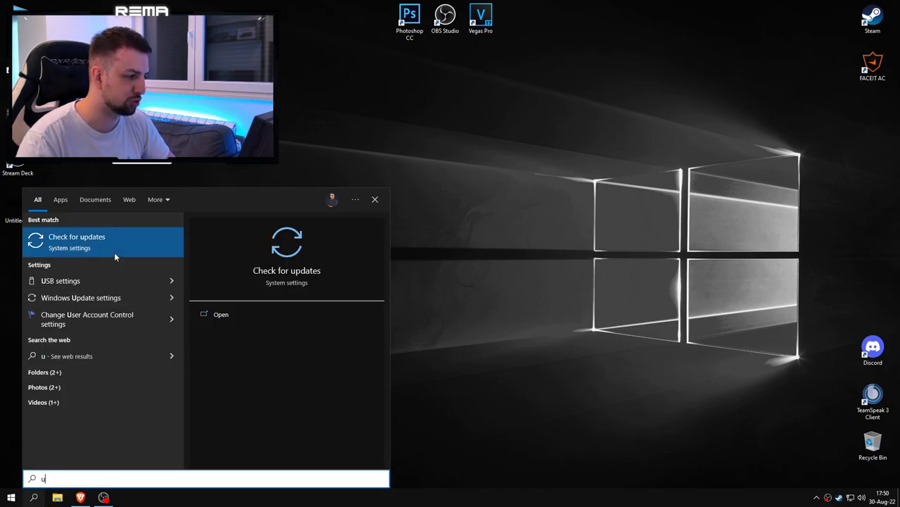
pyautogui.click(111, 241)
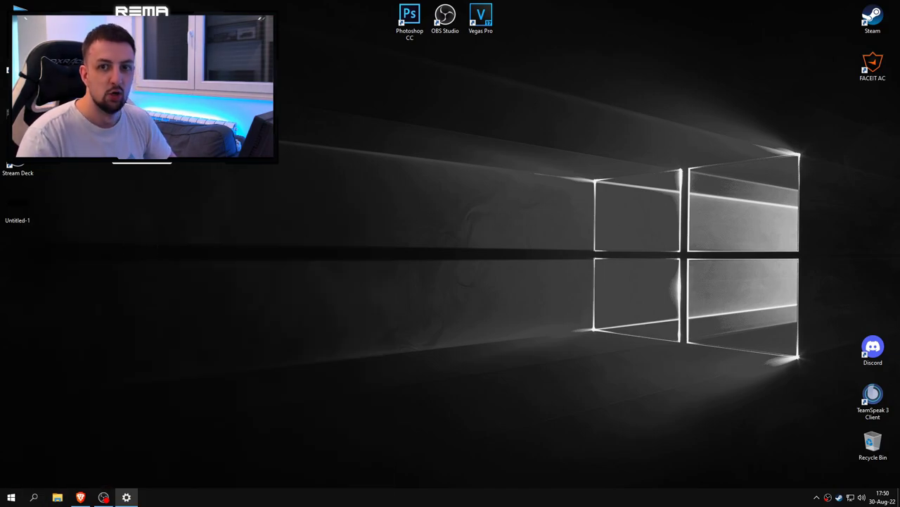
pyautogui.moveTo(468, 67); pyautogui.dragTo(379, 53)
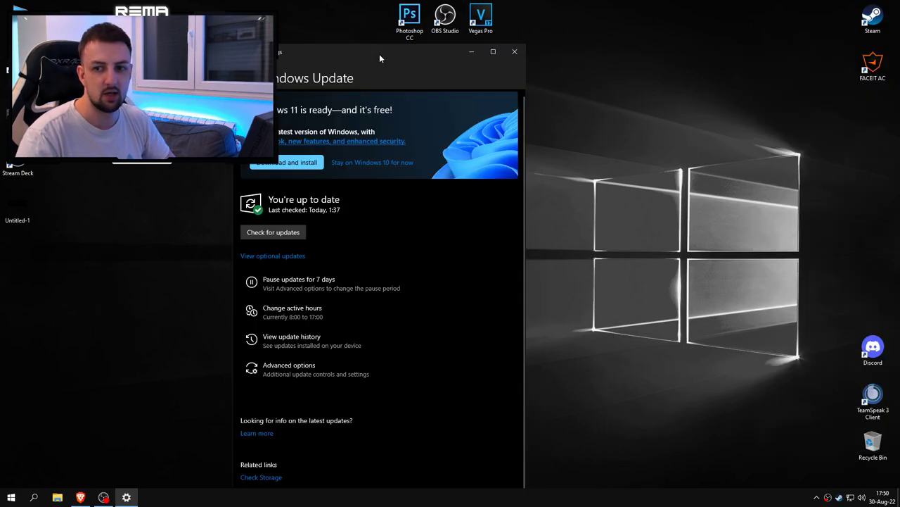
pyautogui.doubleClick(379, 53)
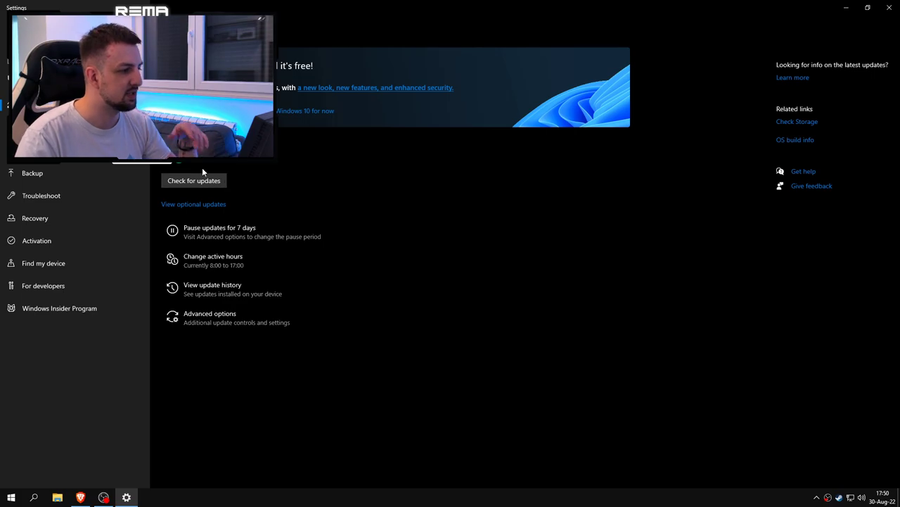
# Check for Windows updates and review the updates offered
pyautogui.scroll(-3, 407, 178)
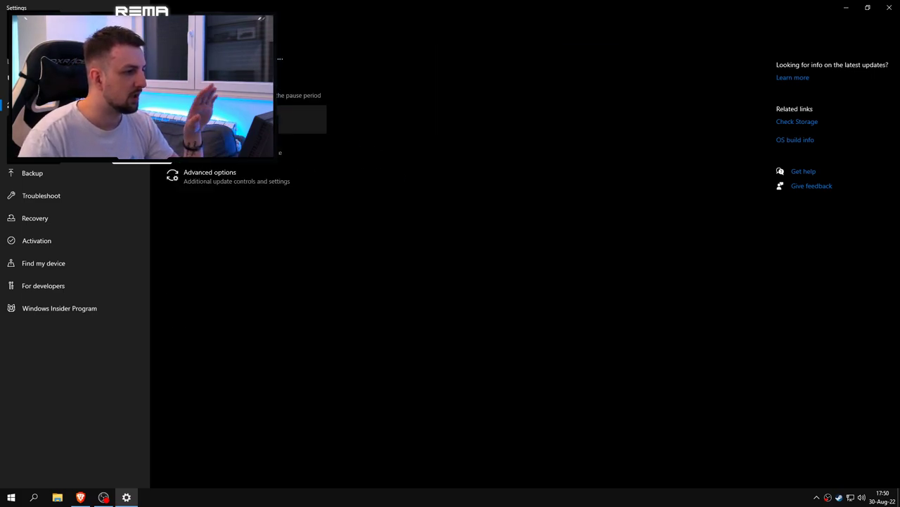
pyautogui.click(302, 92)
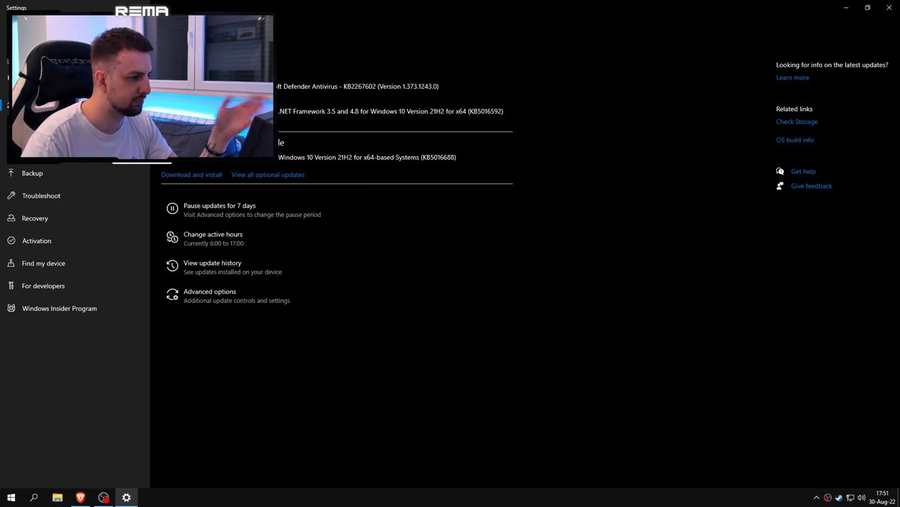
pyautogui.scroll(-1, 292, 102)
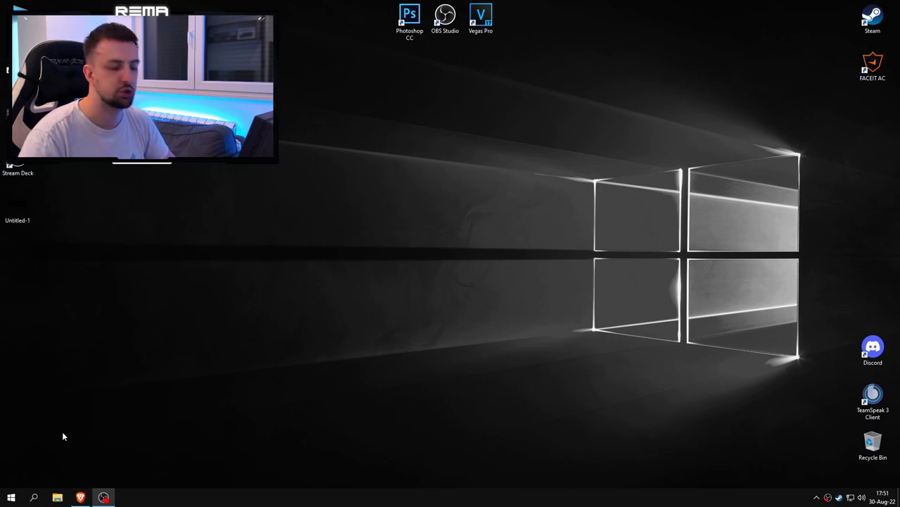
# Open the display settings from the desktop, view the notifications and actions settings, and close Settings
pyautogui.click(40, 495)
pyautogui.click(469, 237)
pyautogui.rightClick(469, 237)
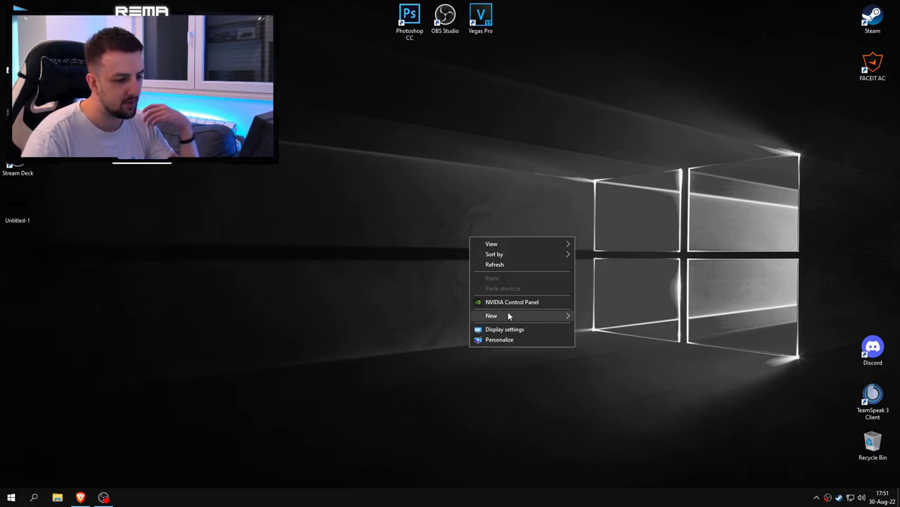
pyautogui.click(512, 330)
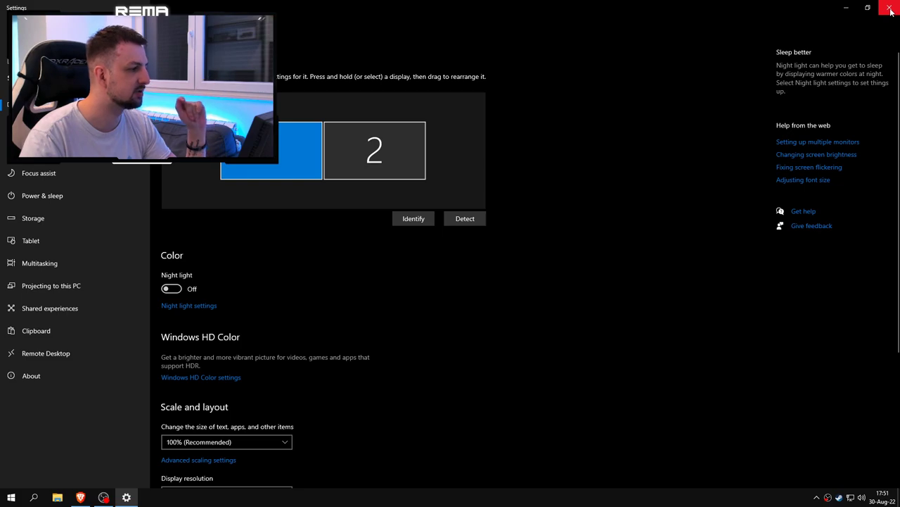
pyautogui.click(49, 150)
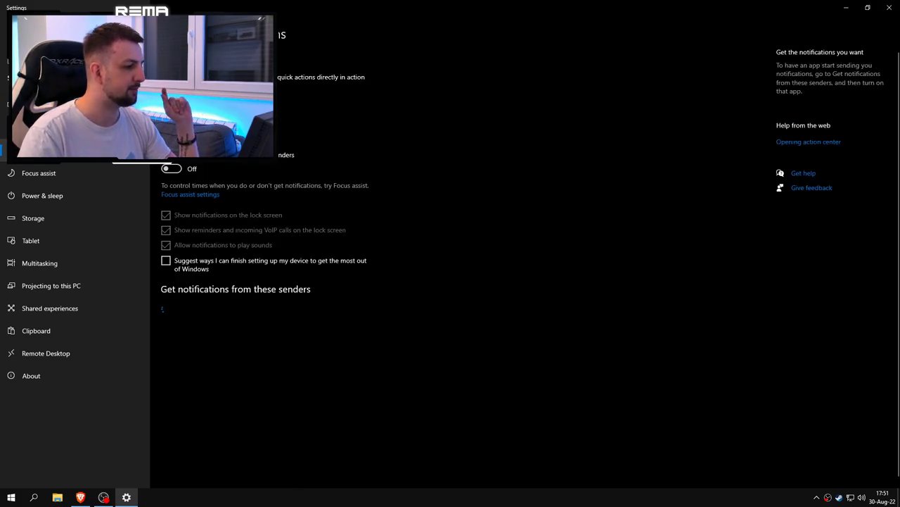
pyautogui.click(889, 7)
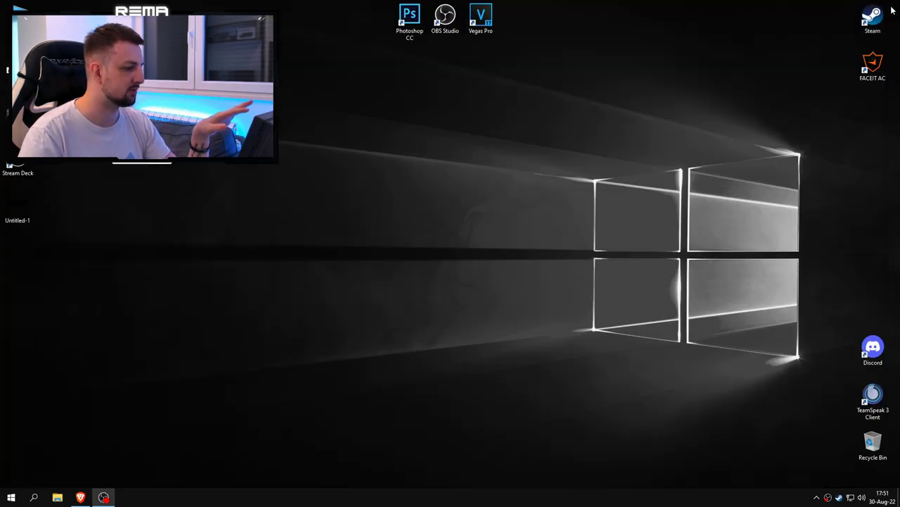
# Open the desktop personalization settings, look through the background, colors, lock screen and fonts pages, and close Settings
pyautogui.rightClick(329, 209)
pyautogui.click(376, 313)
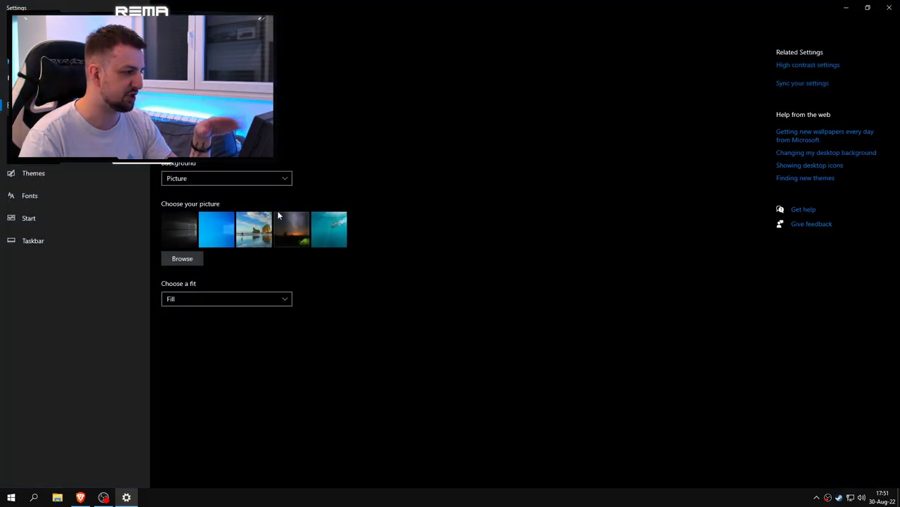
pyautogui.click(28, 127)
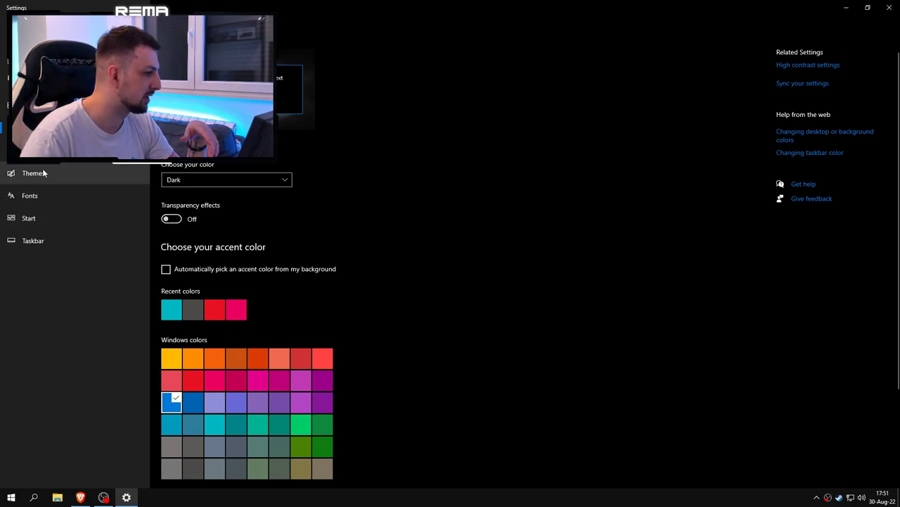
pyautogui.click(85, 150)
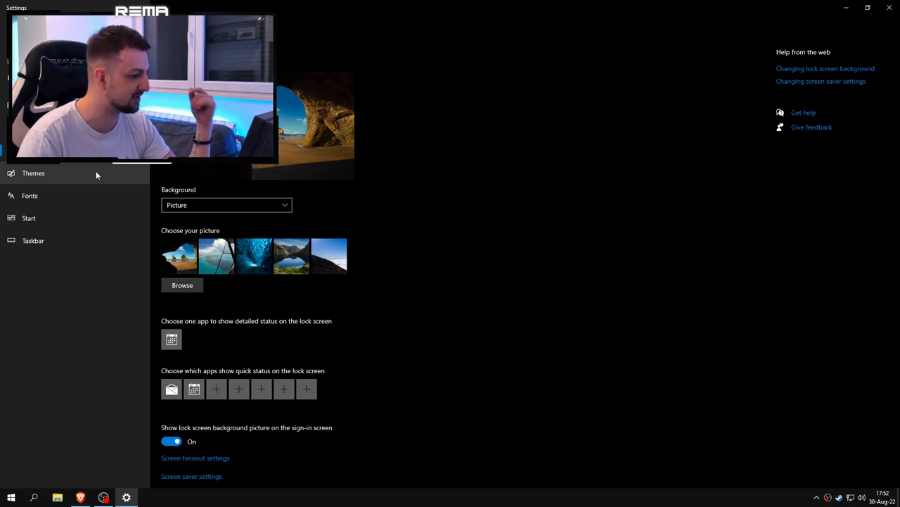
pyautogui.click(88, 194)
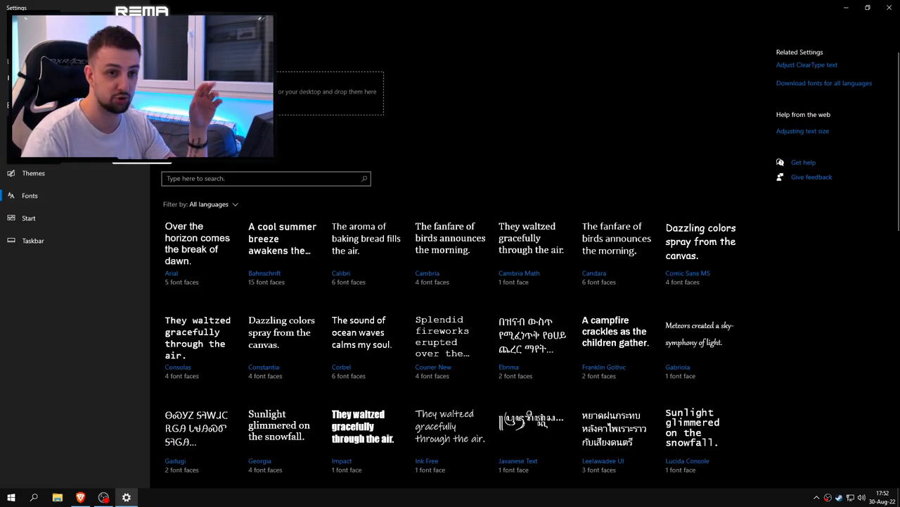
pyautogui.click(889, 9)
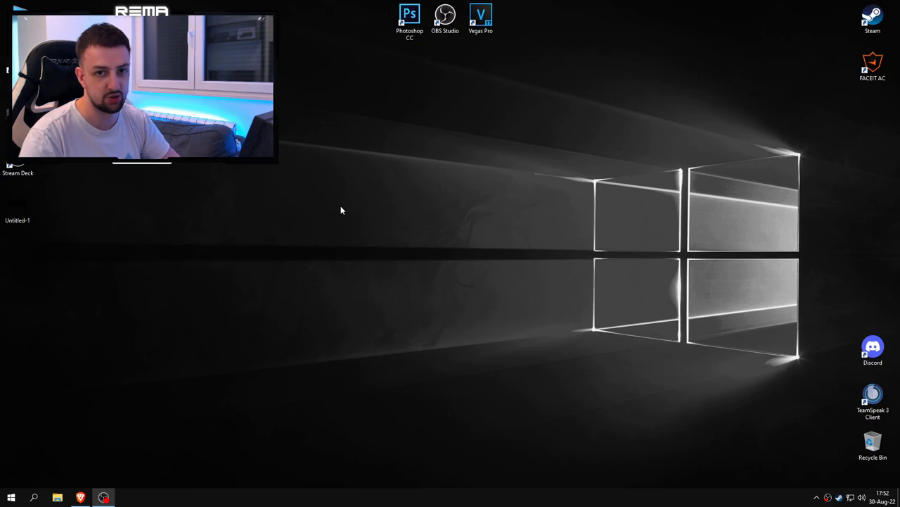
# Search the system for "game", review the Game Mode, Xbox Game Bar and Captures settings, and close Settings
pyautogui.click(31, 498)
pyautogui.write('game')
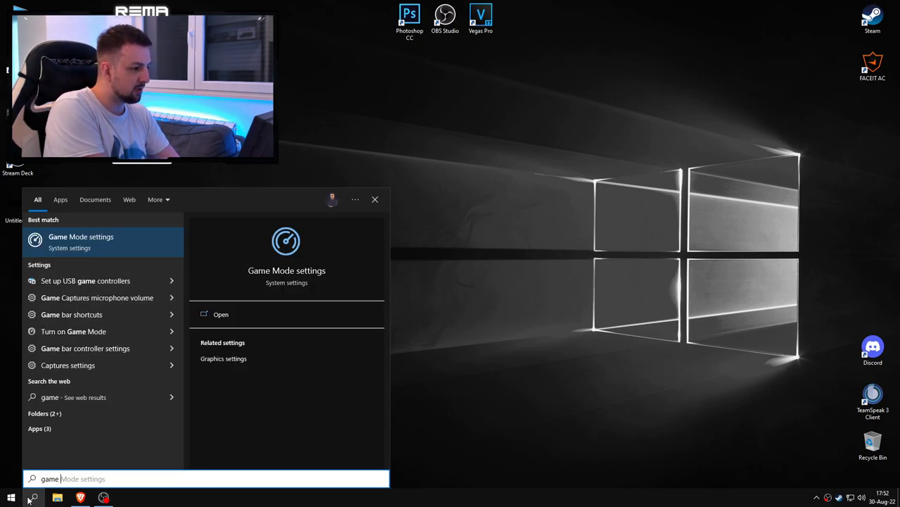
pyautogui.press('Return')
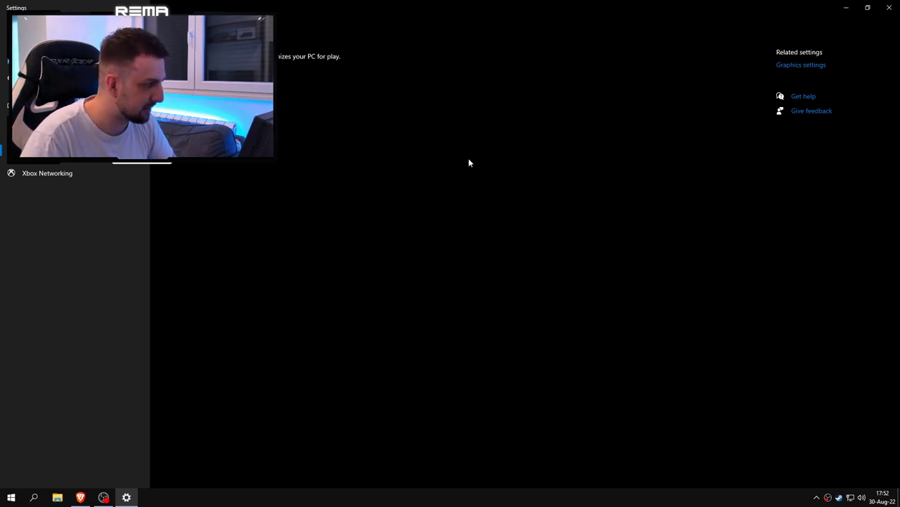
pyautogui.click(42, 105)
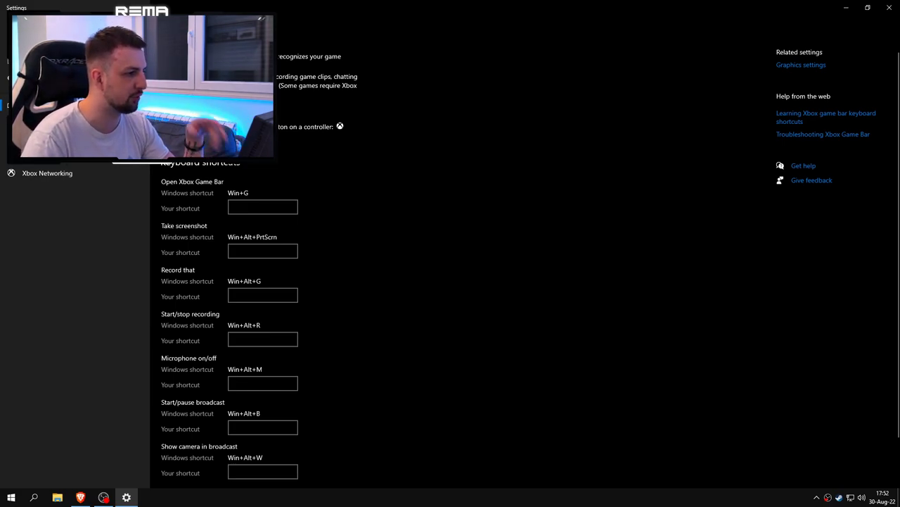
pyautogui.scroll(-2, 410, 208)
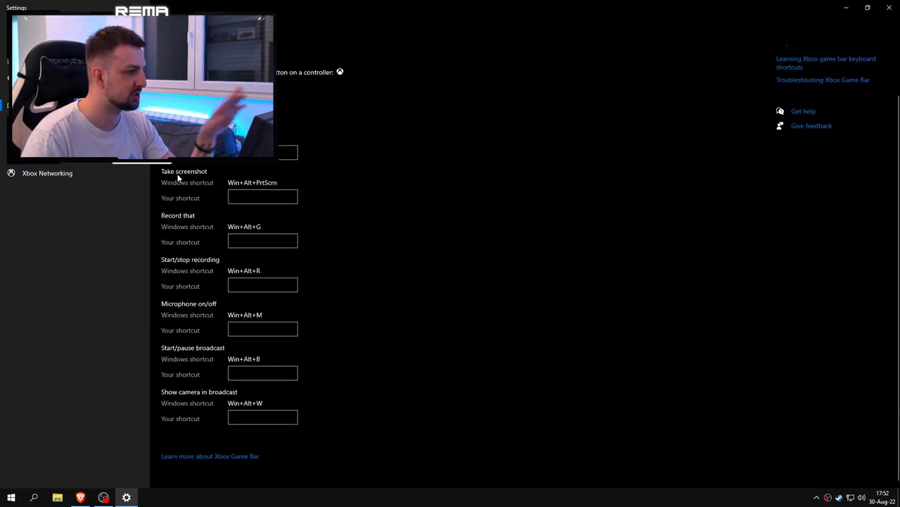
pyautogui.click(43, 128)
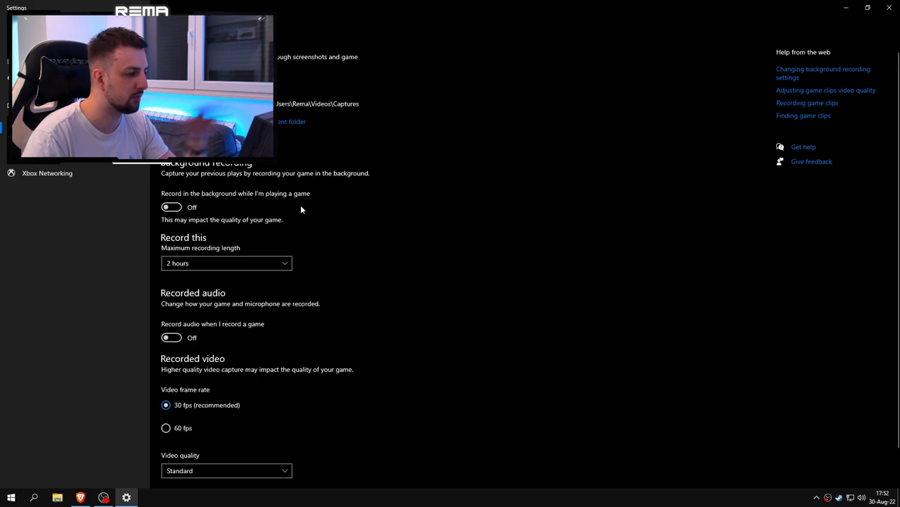
pyautogui.scroll(-1, 493, 240)
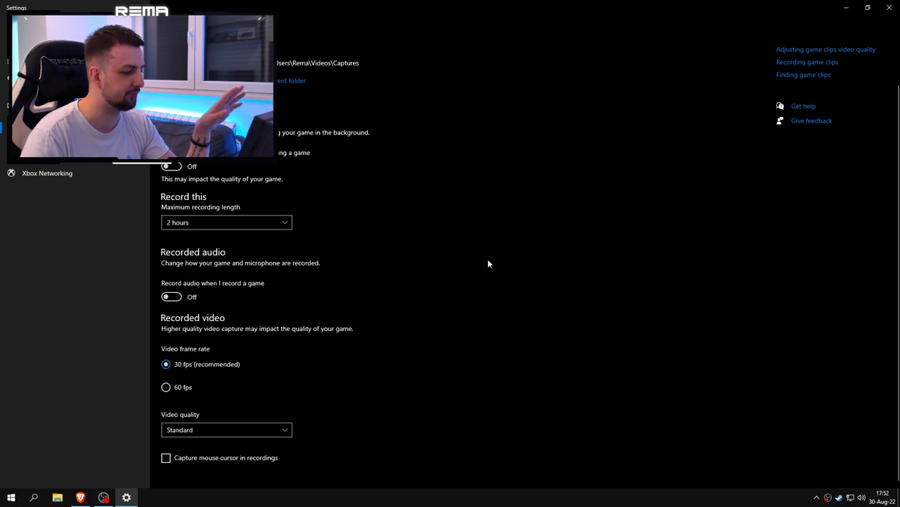
pyautogui.click(889, 7)
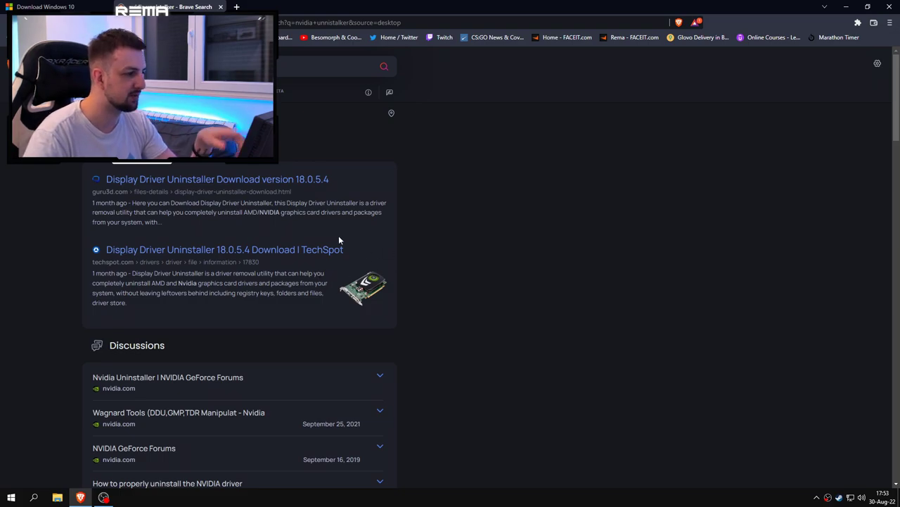
# Minimize the browser, check the graphics driver details in the NVIDIA Control Panel's system information, and close the control panel
pyautogui.click(846, 7)
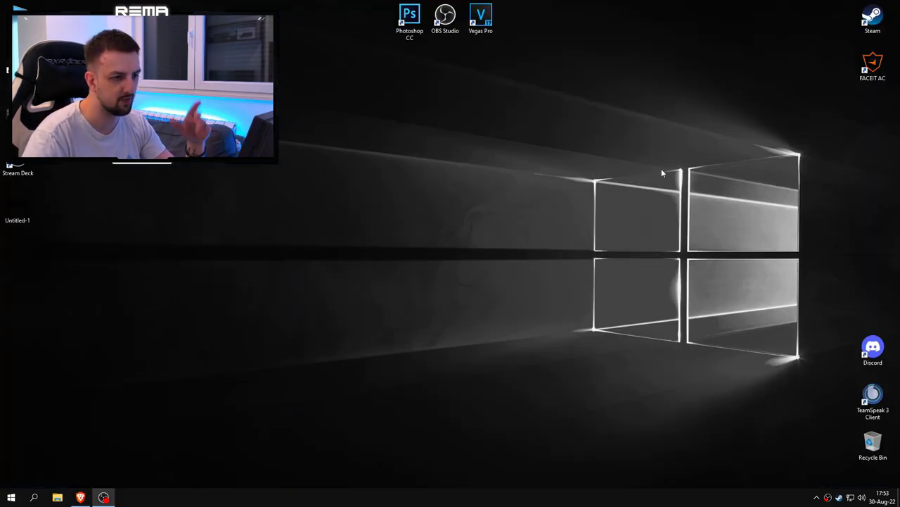
pyautogui.rightClick(388, 239)
pyautogui.click(428, 304)
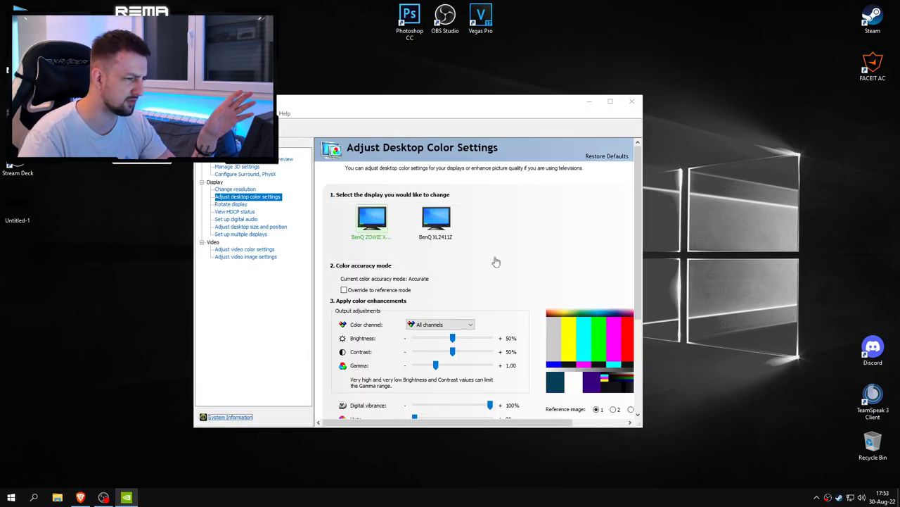
pyautogui.click(231, 417)
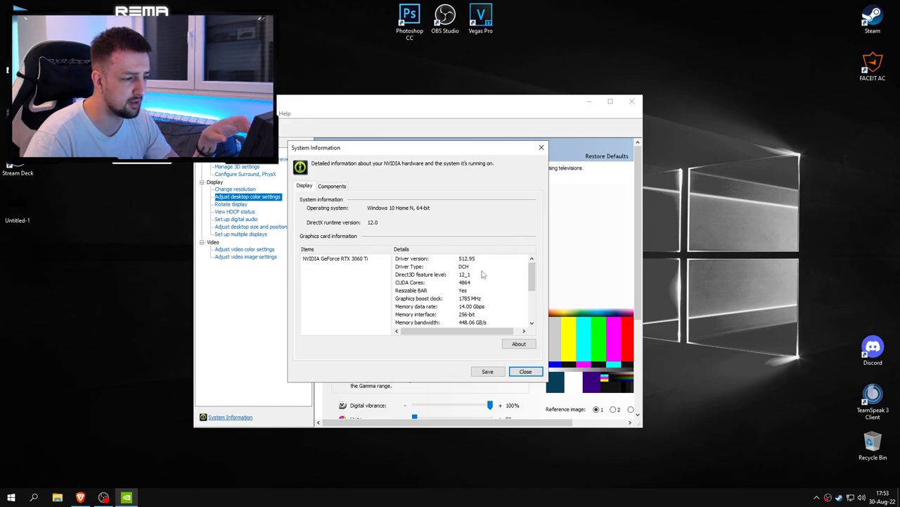
pyautogui.click(527, 372)
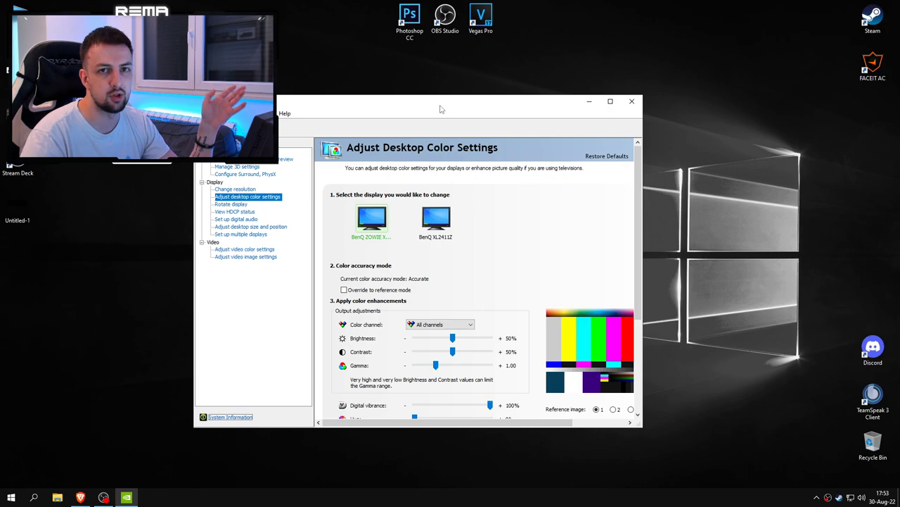
pyautogui.hotkey('alt', 'F4')
# Reopen the NVIDIA Control Panel, review the global 3D settings in an enlarged window, and close it
pyautogui.rightClick(333, 209)
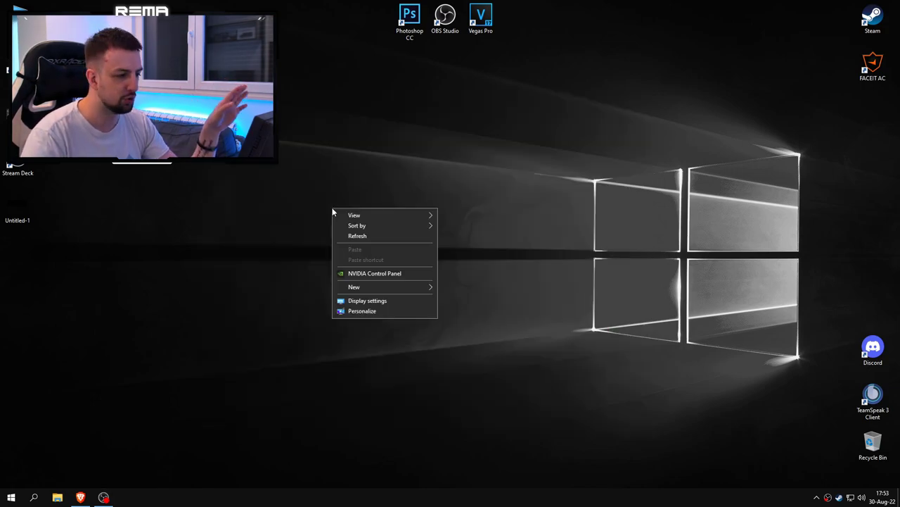
pyautogui.click(376, 275)
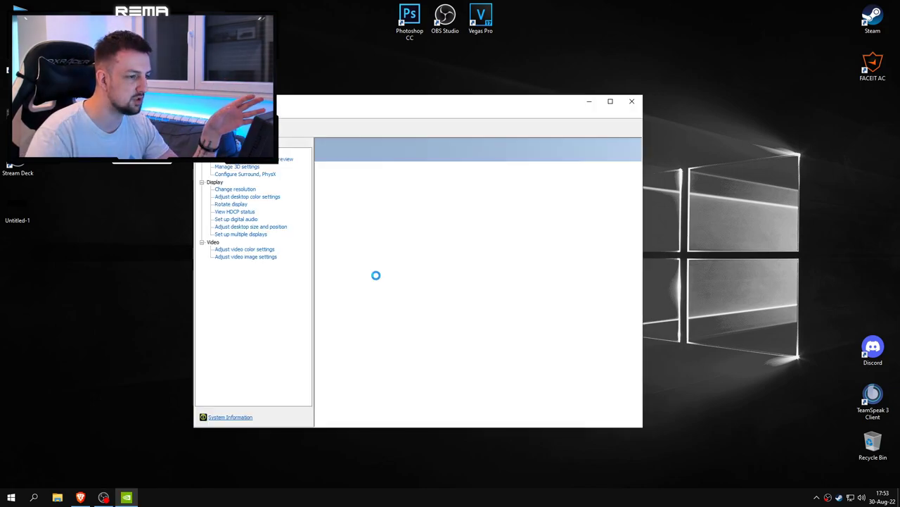
pyautogui.click(240, 167)
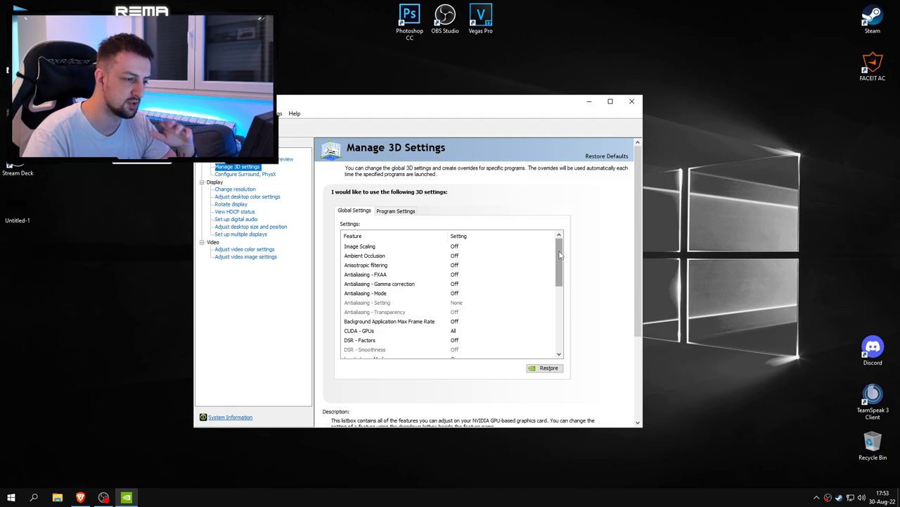
pyautogui.moveTo(642, 429); pyautogui.dragTo(716, 467)
pyautogui.moveTo(547, 259); pyautogui.dragTo(554, 315)
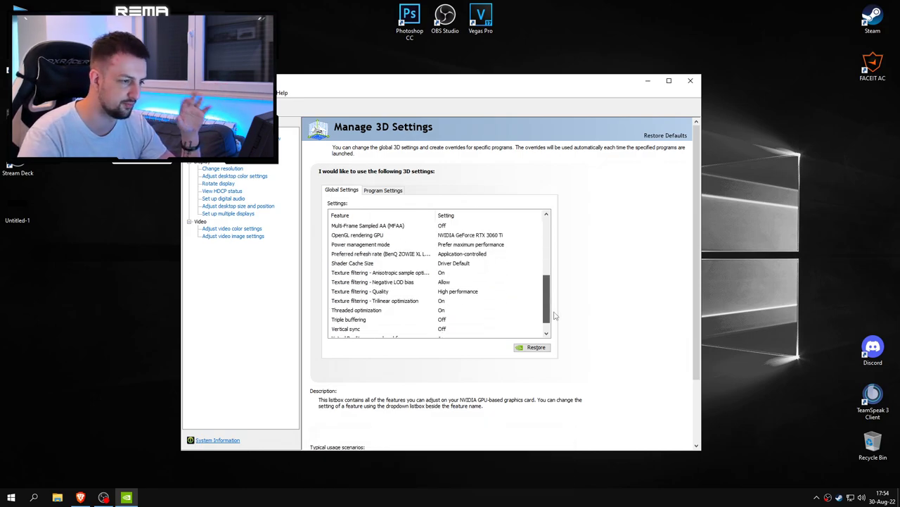
pyautogui.scroll(-1, 549, 301)
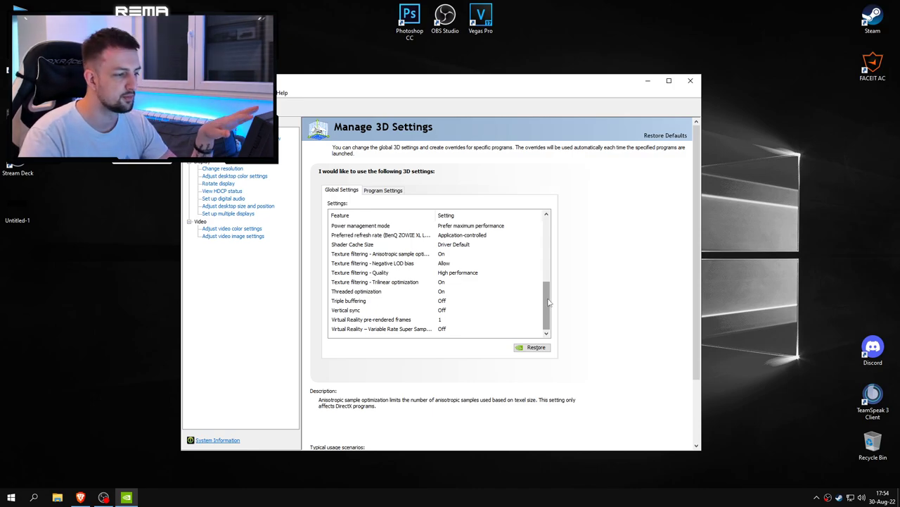
pyautogui.click(688, 83)
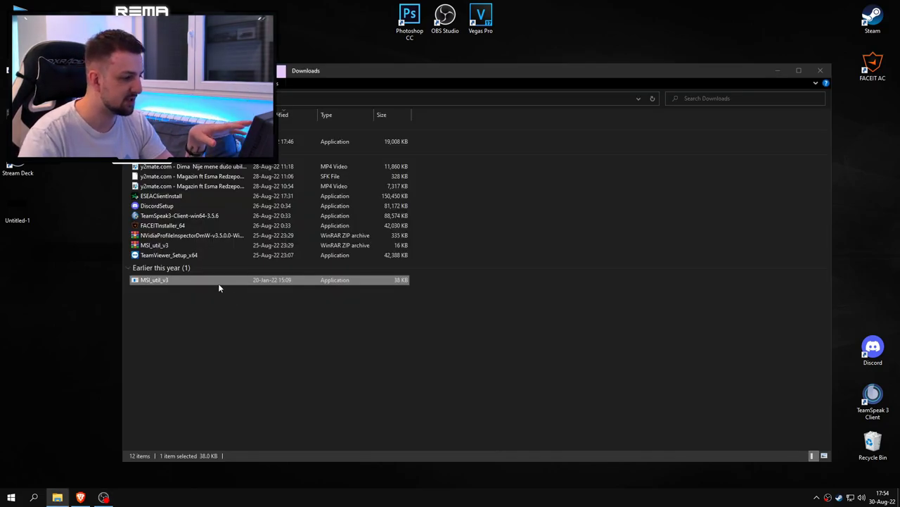
# Run MSI_util_v3 from Downloads as administrator, review the devices' MSI modes and interrupt priorities, and close the utility and the folder
pyautogui.rightClick(218, 283)
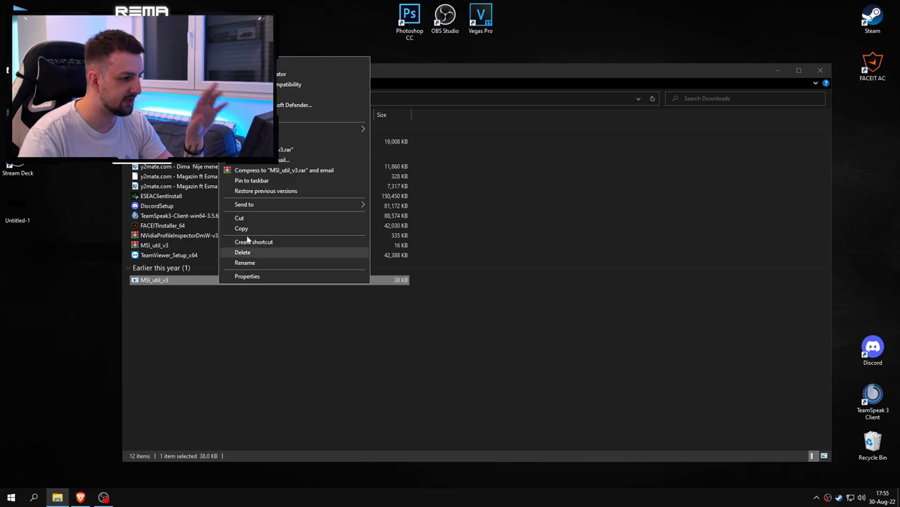
pyautogui.click(300, 77)
pyautogui.moveTo(308, 62); pyautogui.dragTo(416, 71)
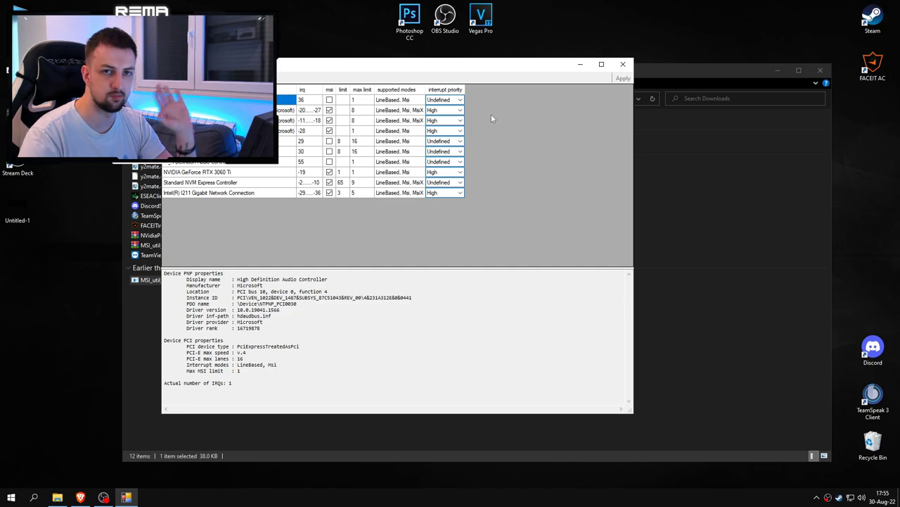
pyautogui.click(622, 64)
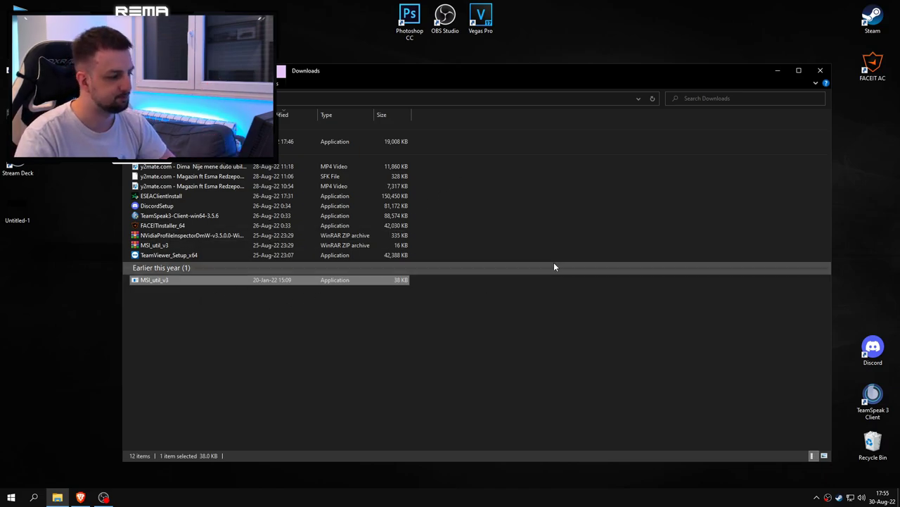
pyautogui.click(820, 70)
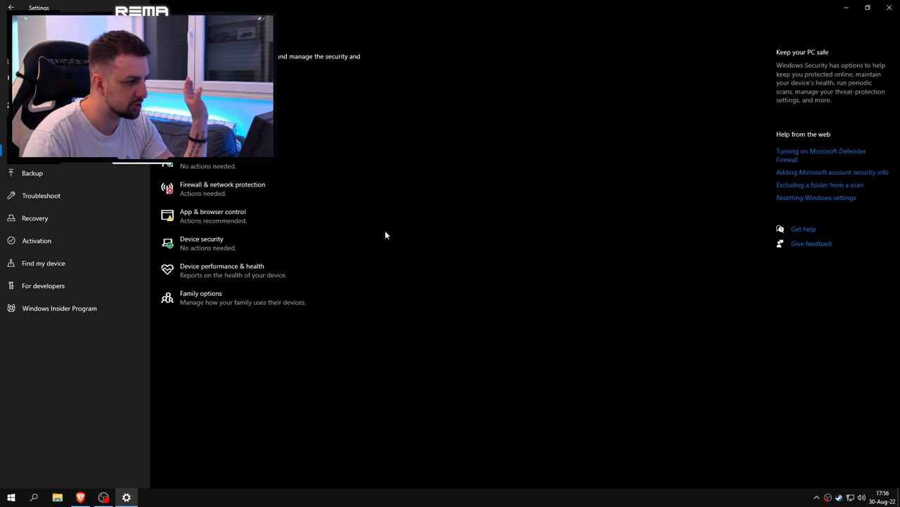
# Close the Settings window and launch Counter-Strike: Global Offensive from the Steam notification area icon
pyautogui.hotkey('alt', 'F4')
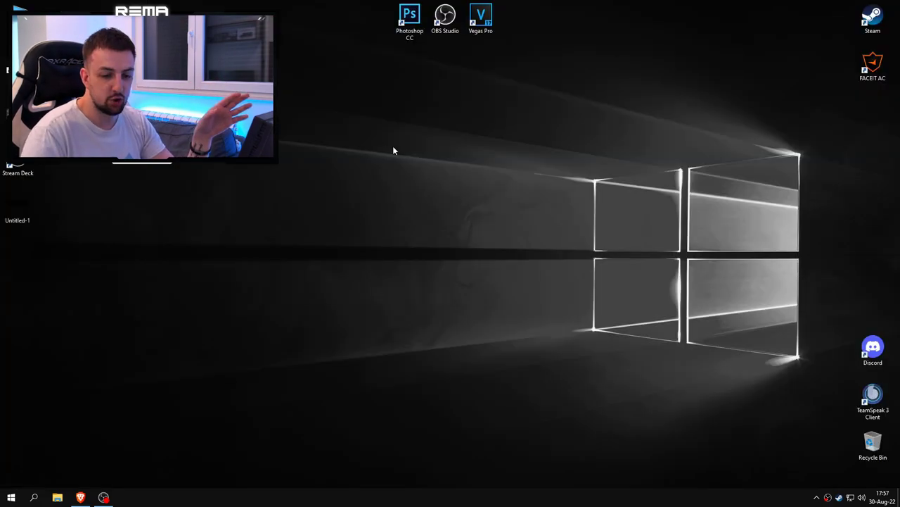
pyautogui.rightClick(840, 497)
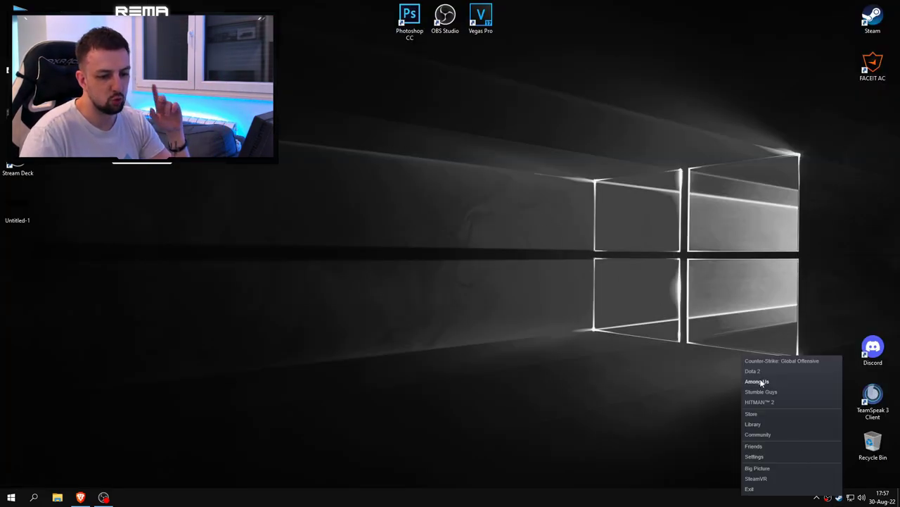
pyautogui.click(799, 360)
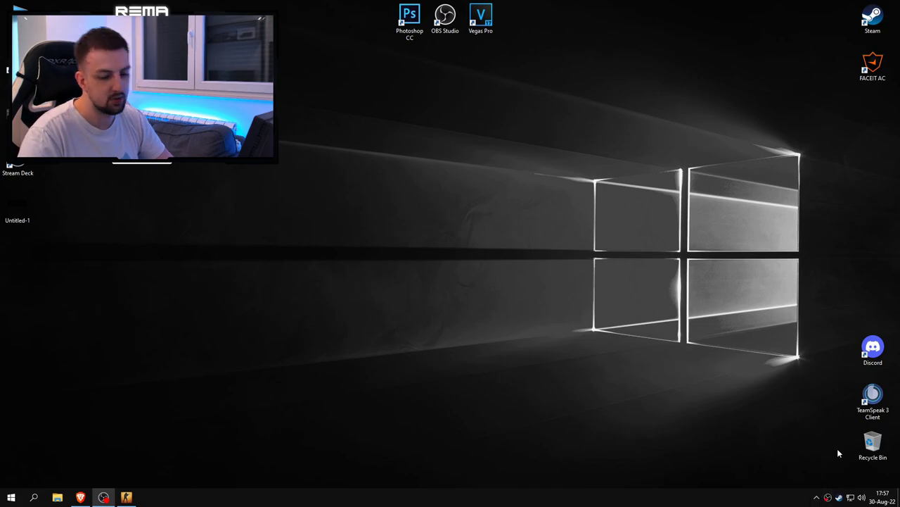
# Open Process Lasso from the notification area and locate csgo.exe in the list of all processes
pyautogui.click(817, 497)
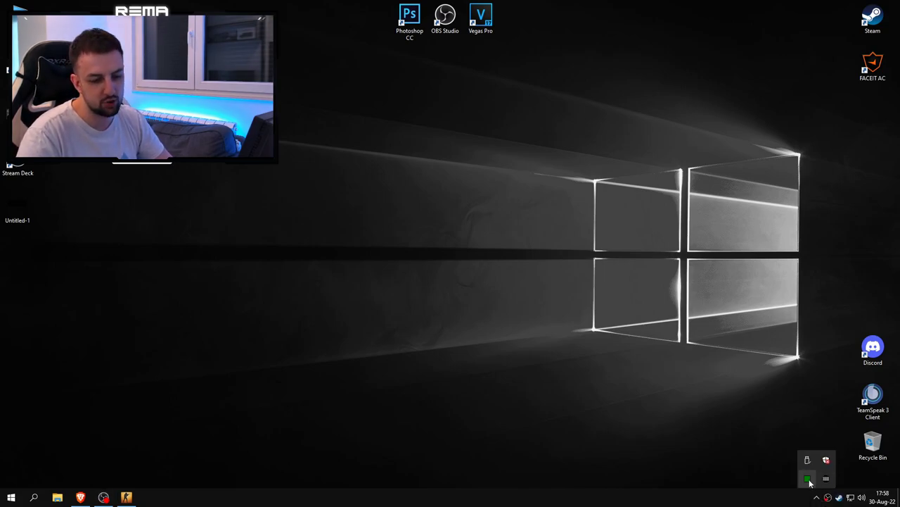
pyautogui.click(808, 480)
pyautogui.moveTo(374, 92); pyautogui.dragTo(510, 93)
pyautogui.scroll(-2, 220, 274)
pyautogui.scroll(-10, 220, 274)
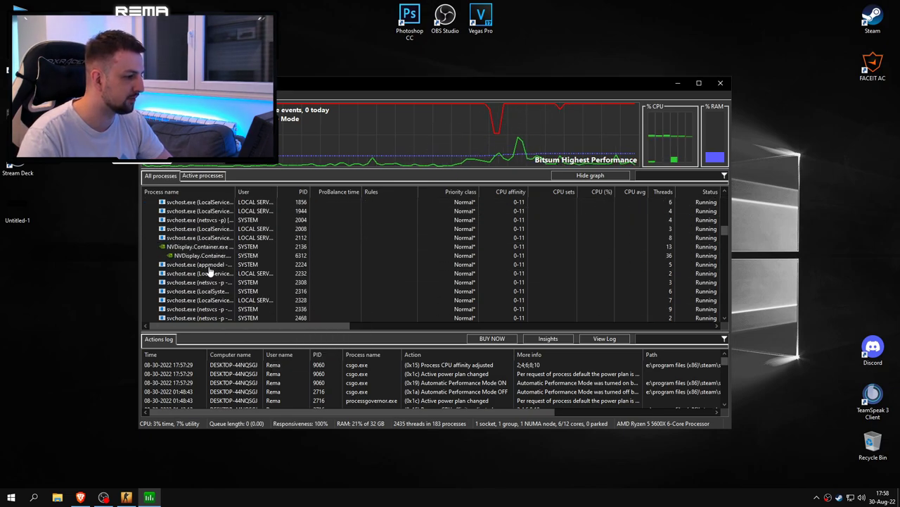
pyautogui.scroll(-8, 217, 290)
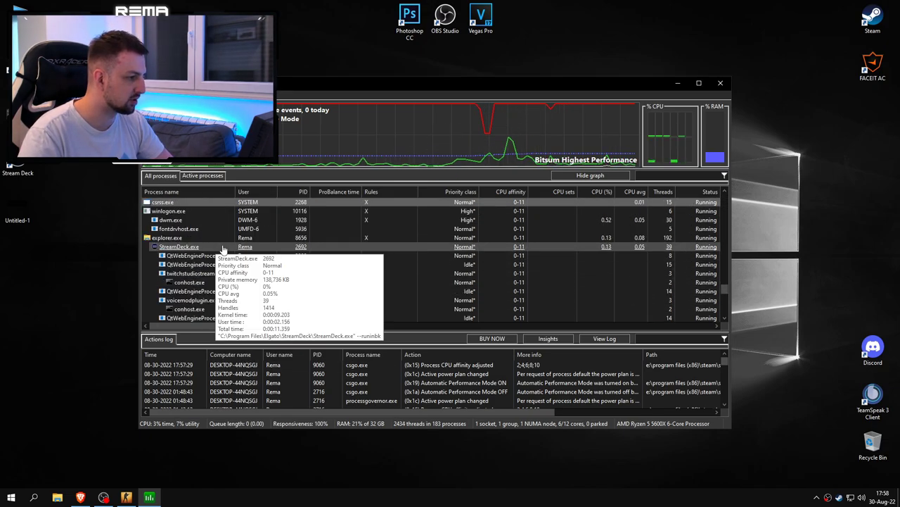
pyautogui.scroll(-10, 211, 285)
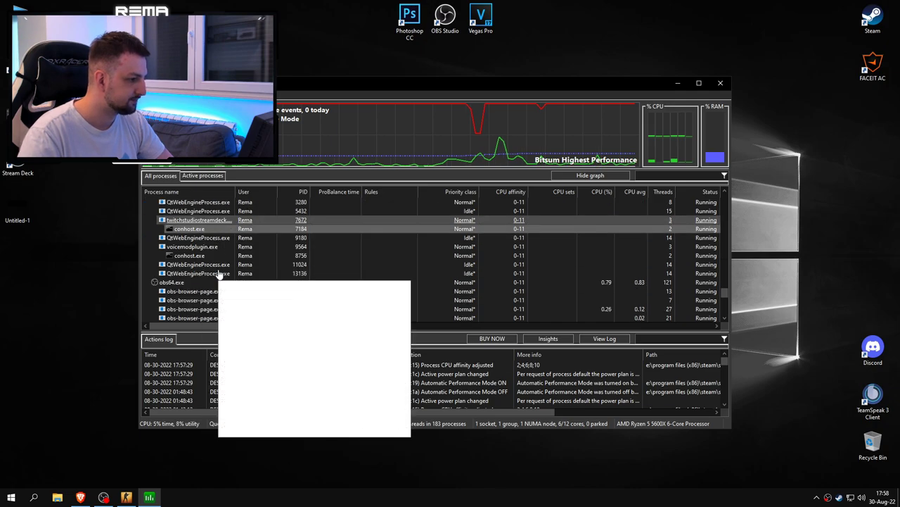
pyautogui.scroll(-5, 211, 295)
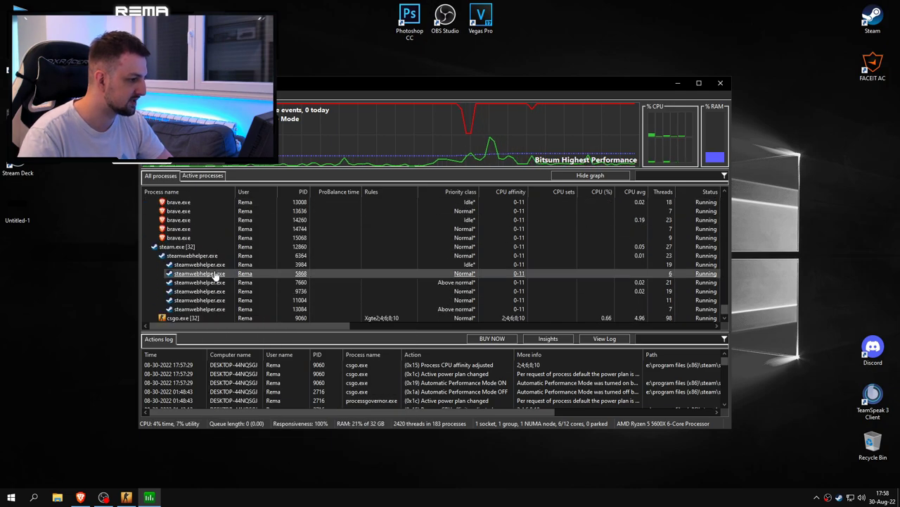
# Review csgo.exe's permanent priority class, CPU affinity, performance mode and ProBalance options, and close the Process Lasso window
pyautogui.rightClick(186, 317)
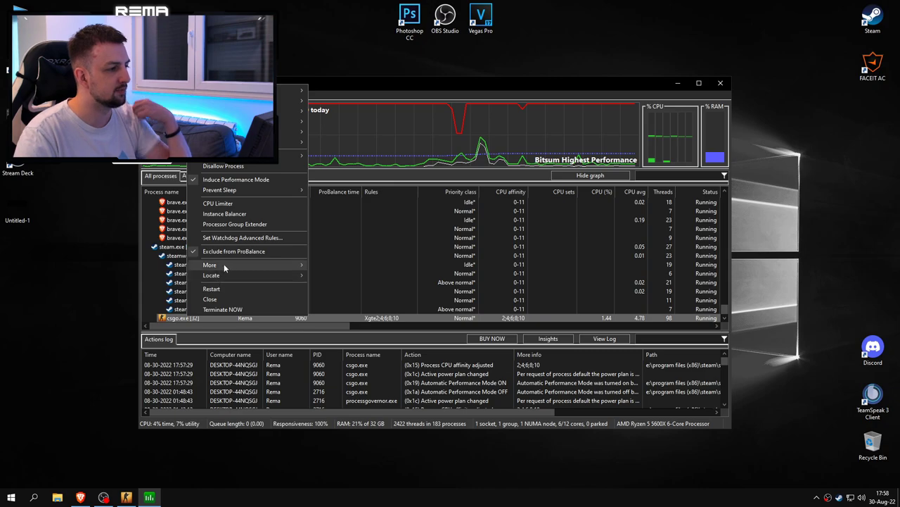
pyautogui.moveTo(261, 90)
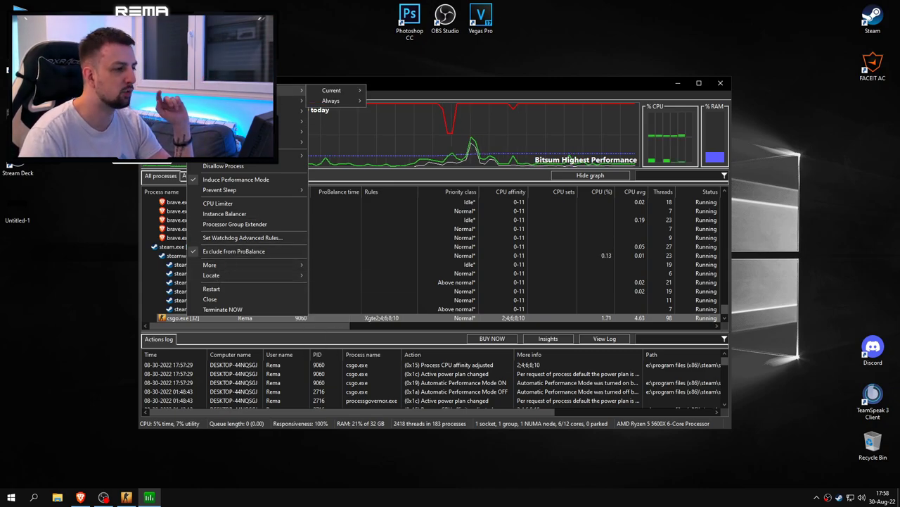
pyautogui.moveTo(344, 101)
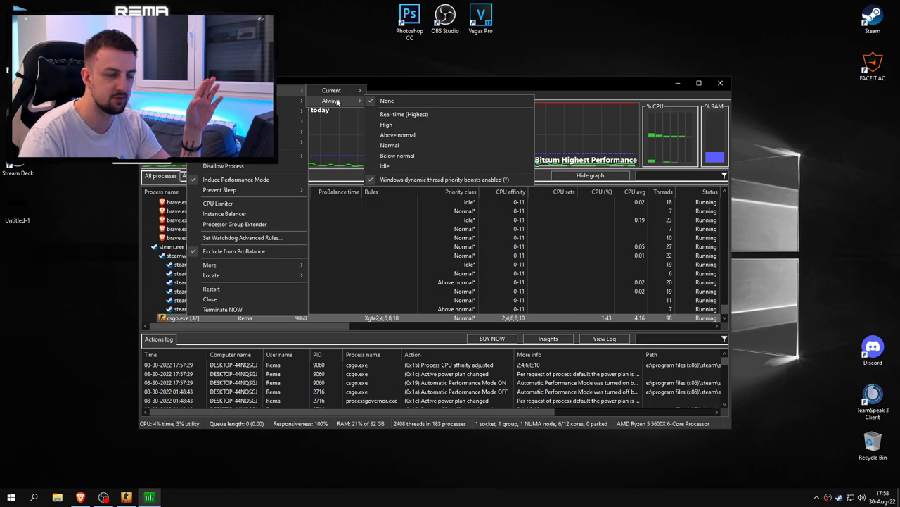
pyautogui.moveTo(295, 101)
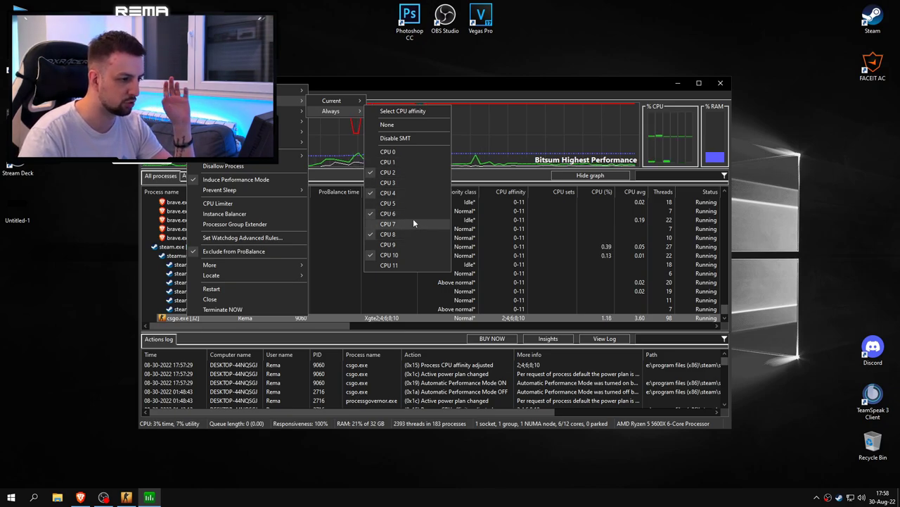
pyautogui.click(328, 112)
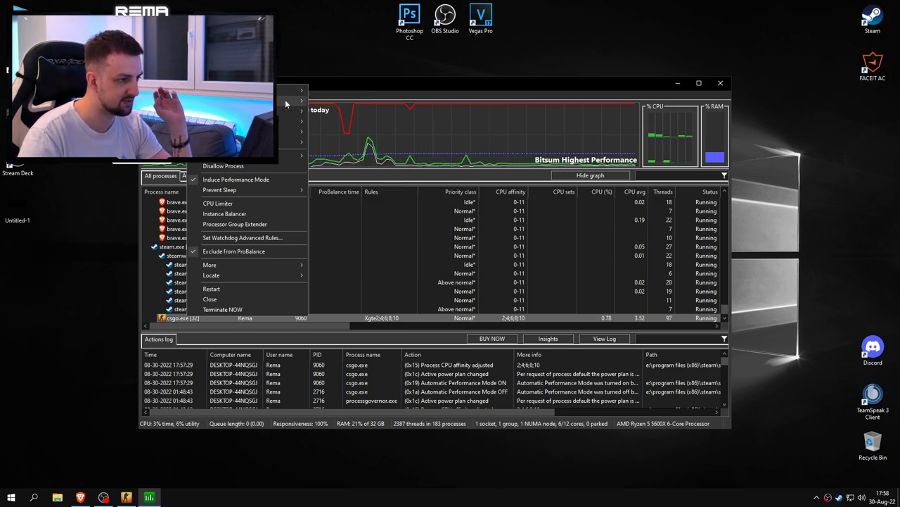
pyautogui.moveTo(342, 111)
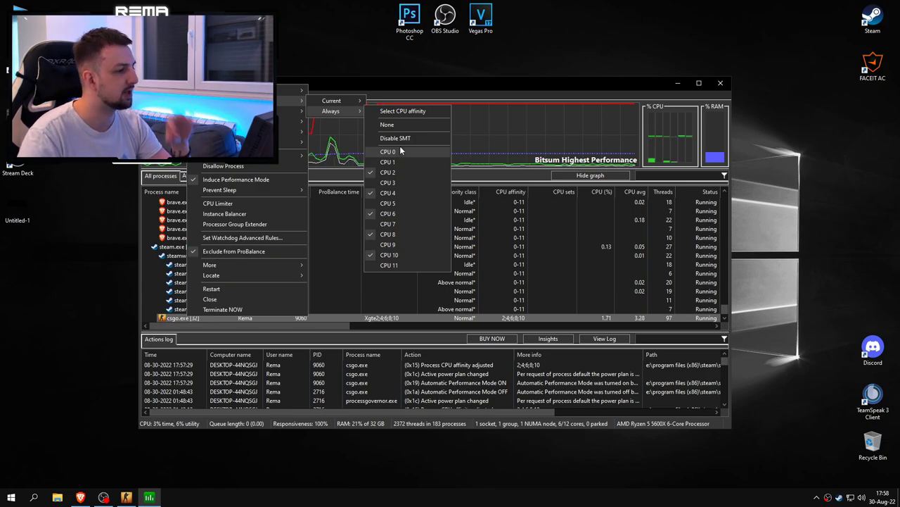
pyautogui.moveTo(282, 132)
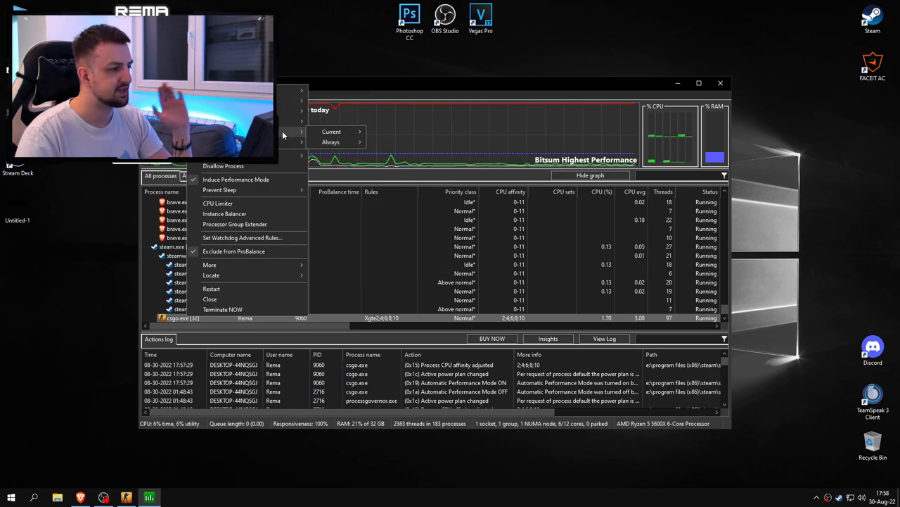
pyautogui.moveTo(325, 142)
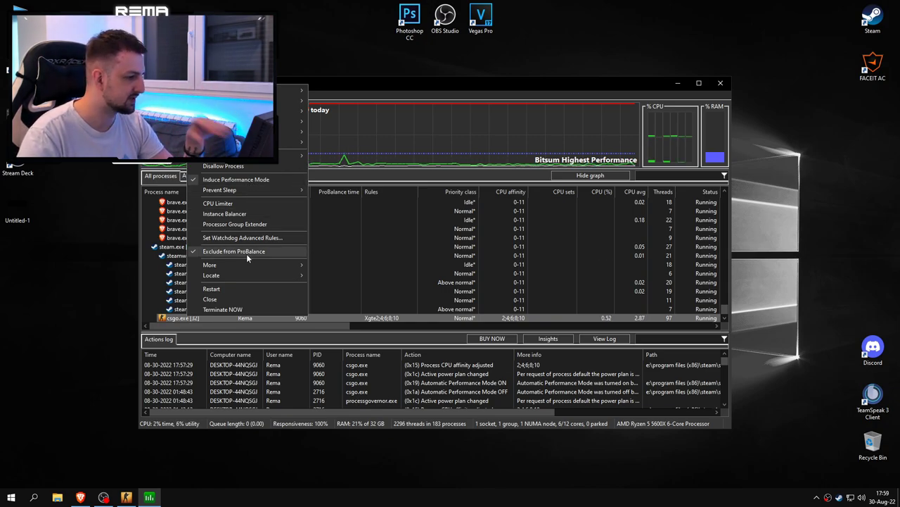
pyautogui.moveTo(263, 267)
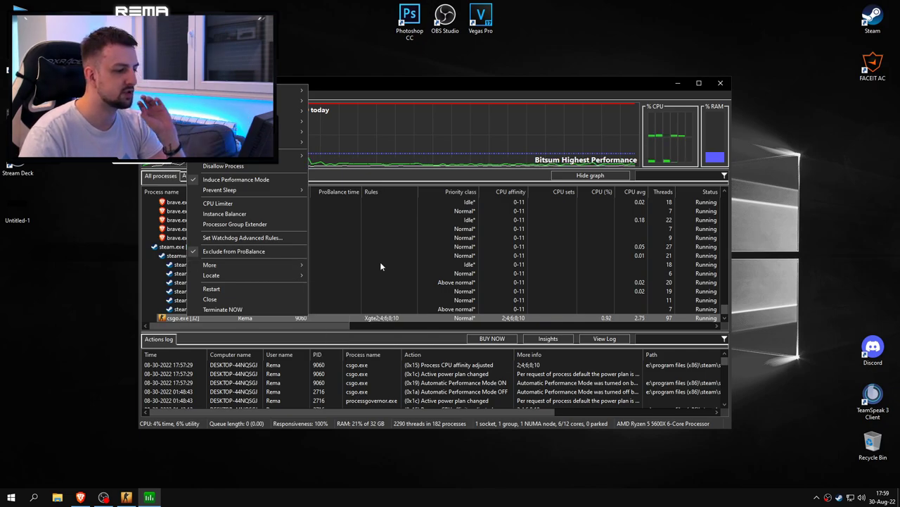
pyautogui.click(447, 254)
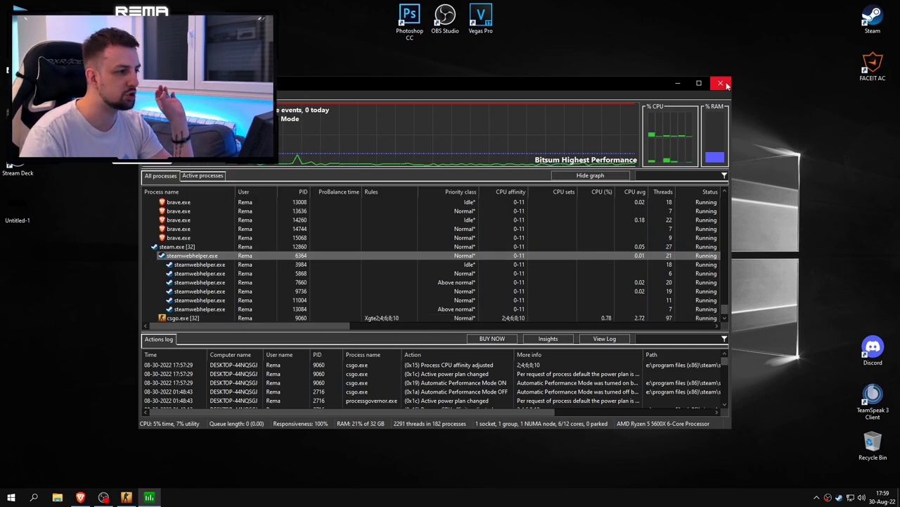
pyautogui.click(721, 83)
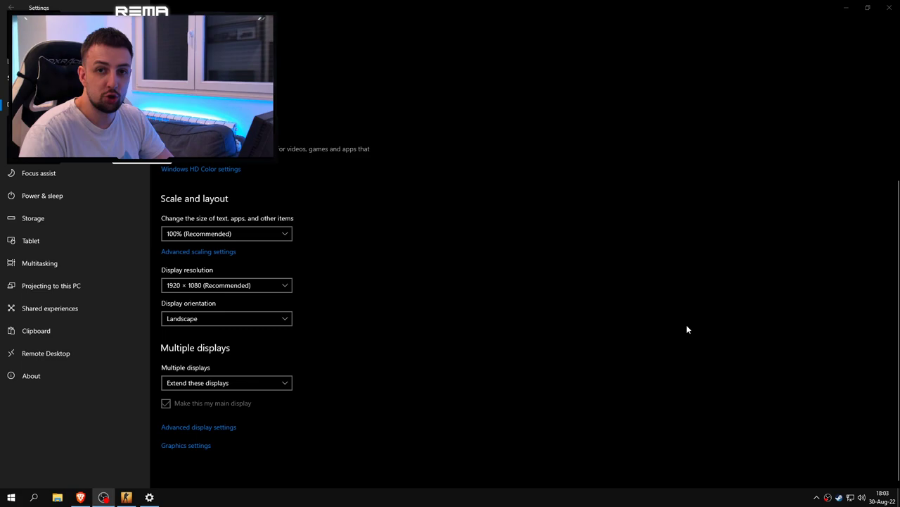
# Open the display's Graphics settings, look through the app browsing dialog without adding anything, and check the csgo entry's graphics preference options
pyautogui.click(199, 449)
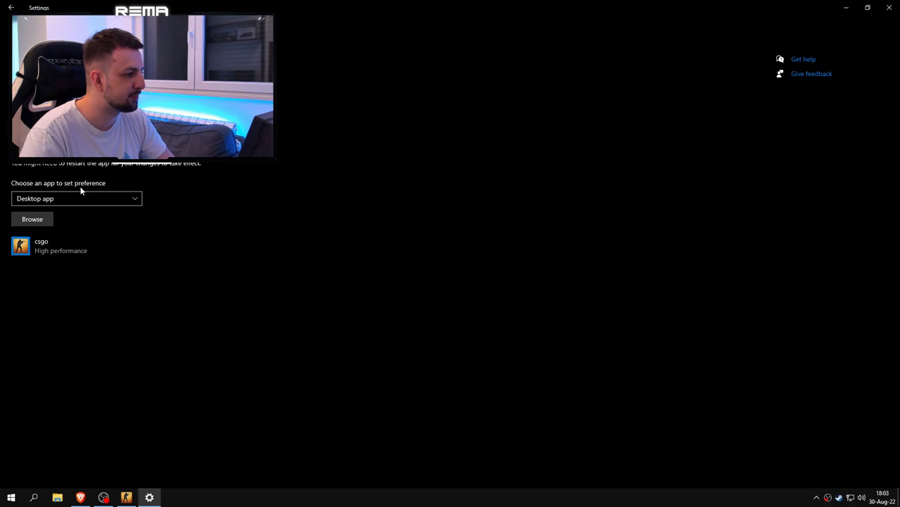
pyautogui.click(40, 218)
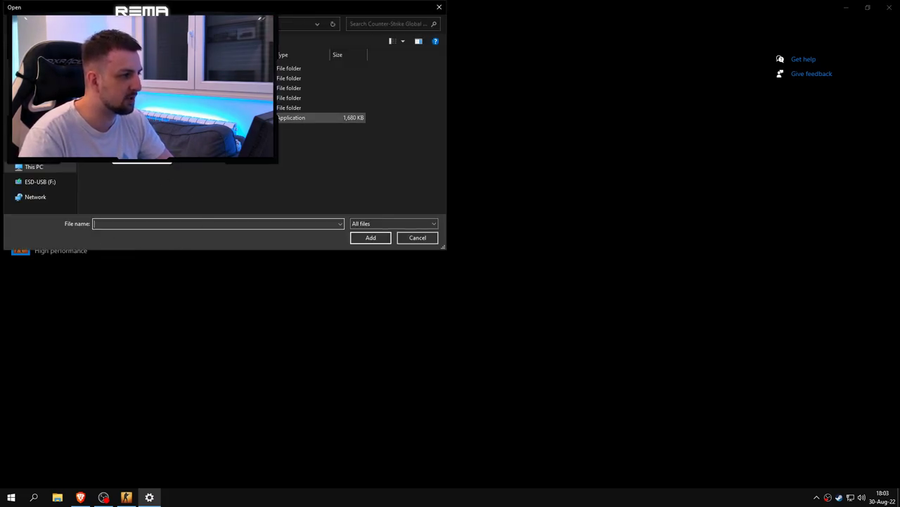
pyautogui.moveTo(140, 7); pyautogui.dragTo(505, 86)
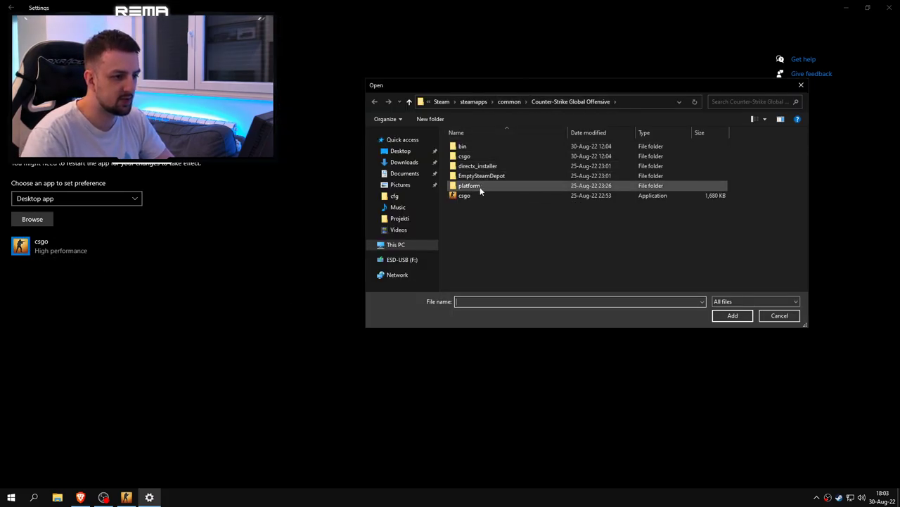
pyautogui.click(779, 316)
pyautogui.click(73, 241)
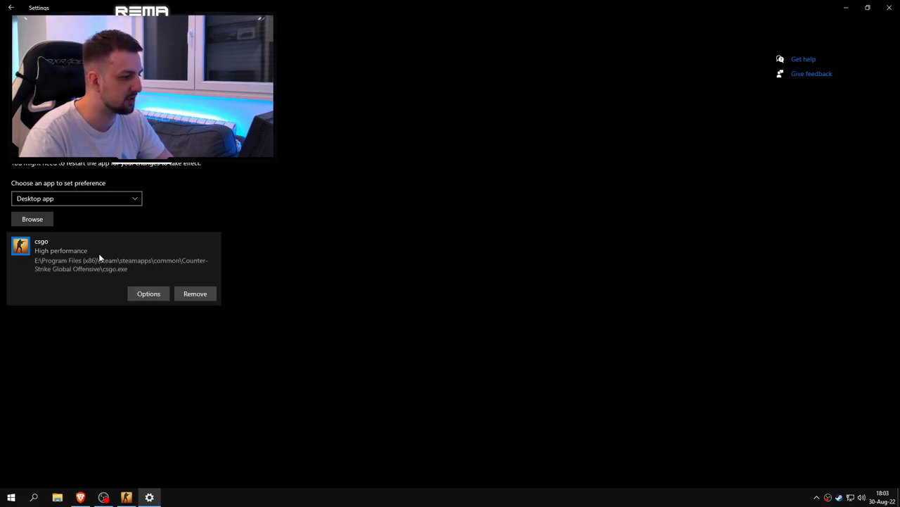
pyautogui.click(152, 294)
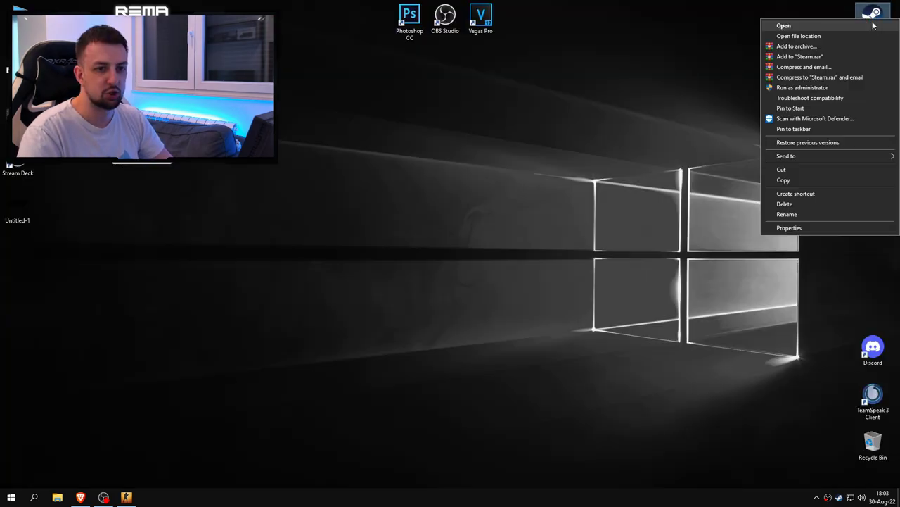
# Open the Steam shortcut's properties and go to its file location to show the Steam installation folders
pyautogui.click(816, 228)
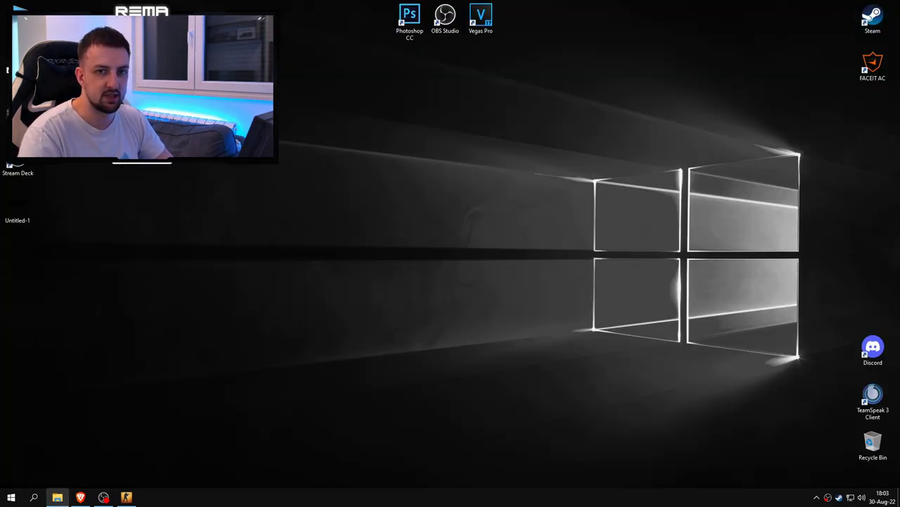
pyautogui.click(380, 271)
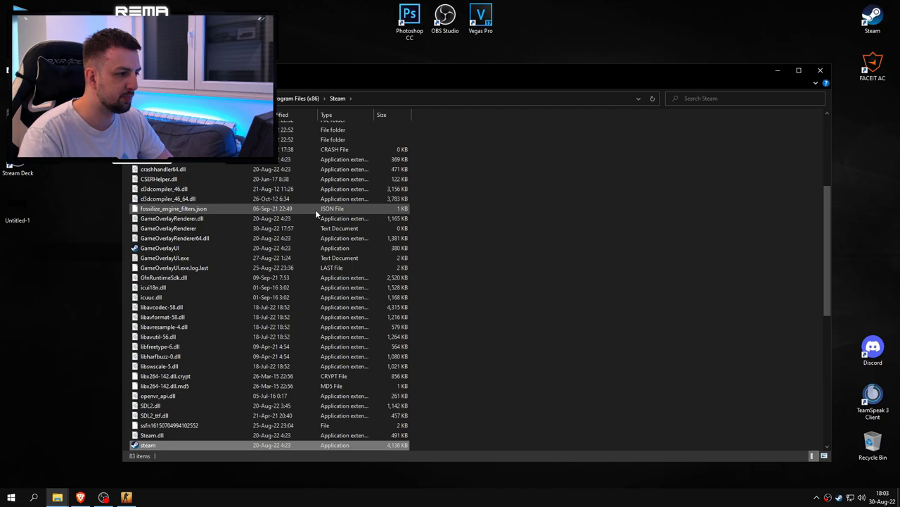
pyautogui.scroll(15, 315, 209)
pyautogui.doubleClick(159, 190)
pyautogui.doubleClick(155, 128)
pyautogui.doubleClick(159, 148)
pyautogui.press('BackSpace')
pyautogui.press('BackSpace')
pyautogui.press('BackSpace')
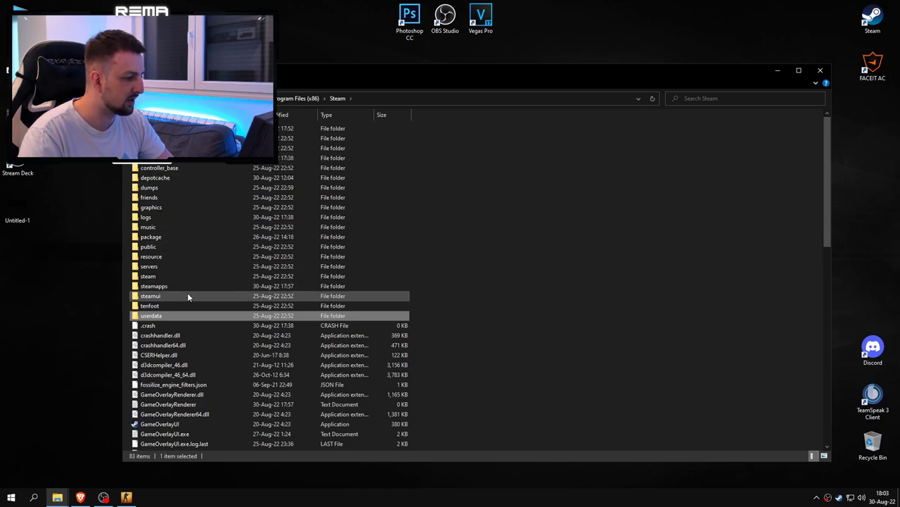
# Go to the steamapps\common\Counter-Strike Global Offensive folder inside the Steam directory
pyautogui.doubleClick(186, 285)
pyautogui.doubleClick(232, 129)
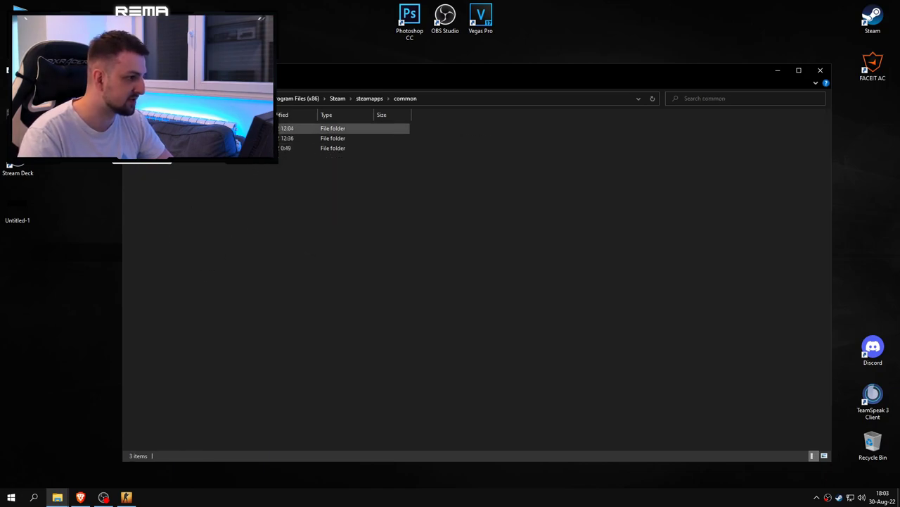
pyautogui.doubleClick(211, 128)
# Review the compatibility settings in the csgo application's properties, and close the properties windows and the game folder
pyautogui.rightClick(155, 187)
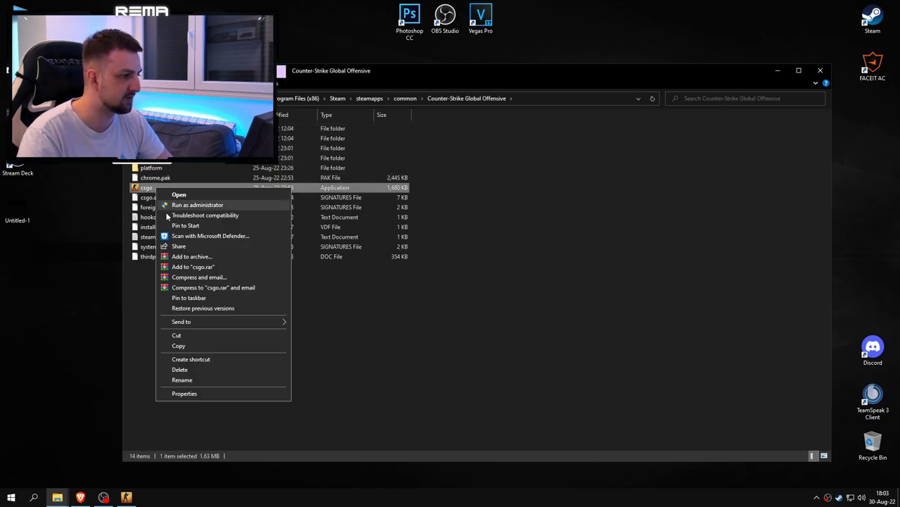
pyautogui.click(198, 397)
pyautogui.moveTo(265, 194); pyautogui.dragTo(549, 190)
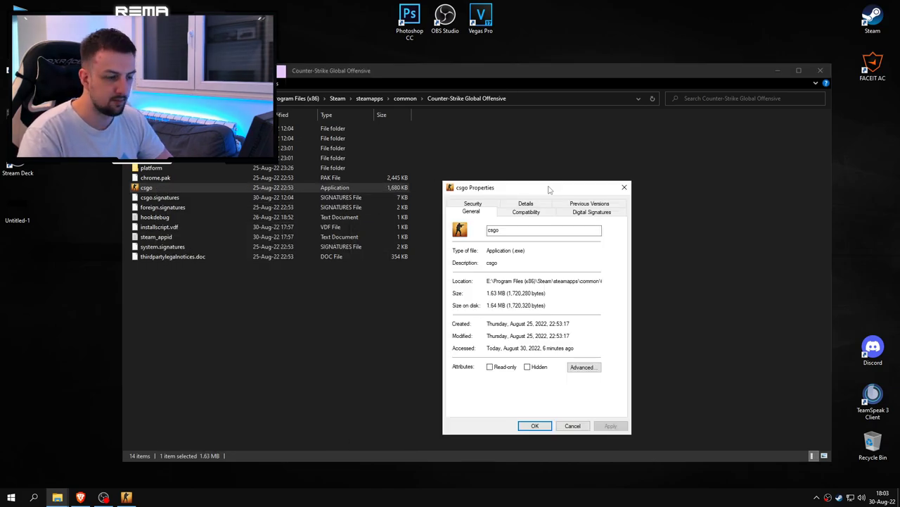
pyautogui.click(526, 212)
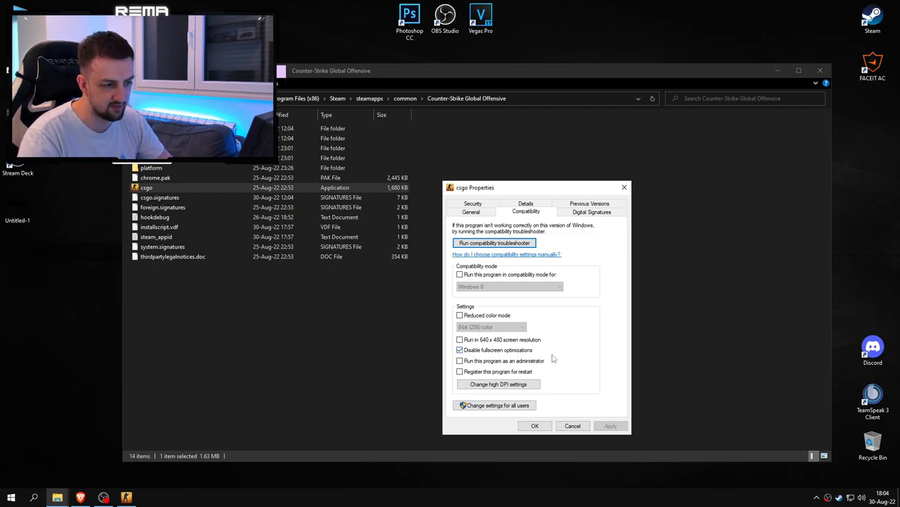
pyautogui.click(624, 187)
pyautogui.click(777, 76)
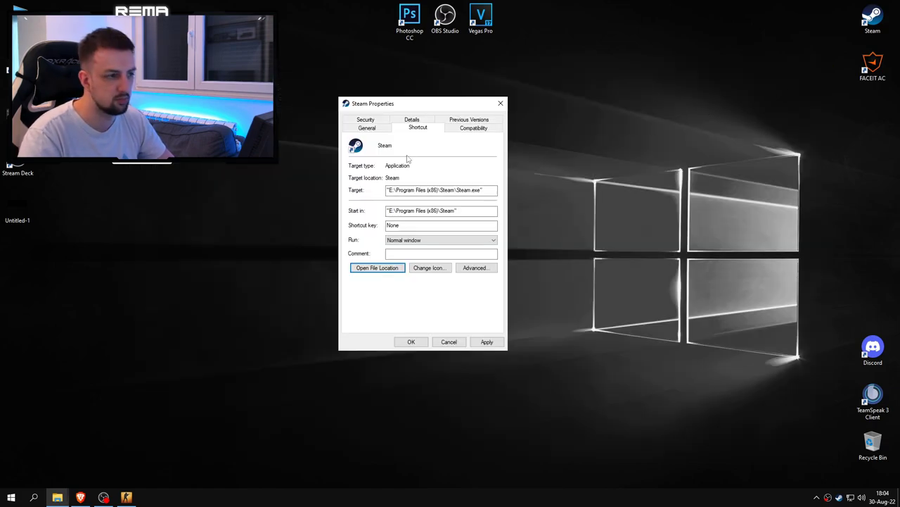
pyautogui.click(501, 103)
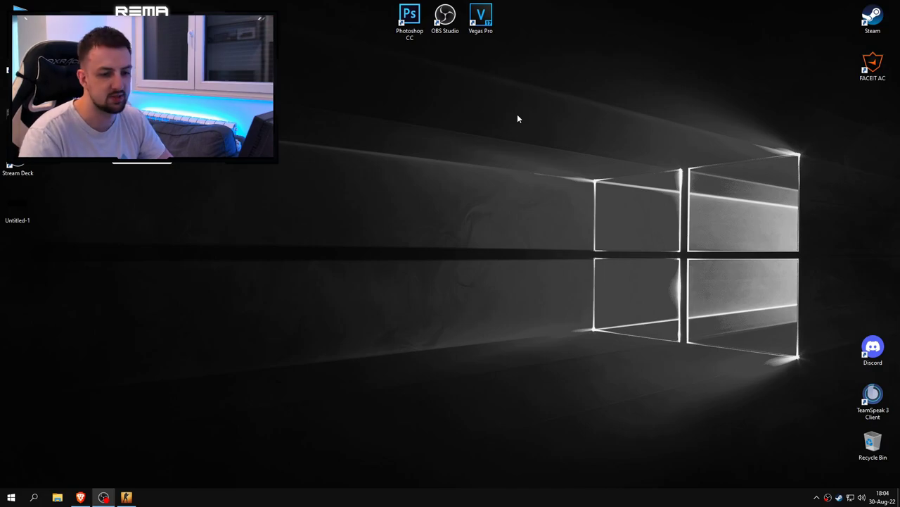
# Find the Windows mouse settings, open the additional mouse options, and examine the pointer speed and precision options
pyautogui.press('super')
pyautogui.write('mouse')
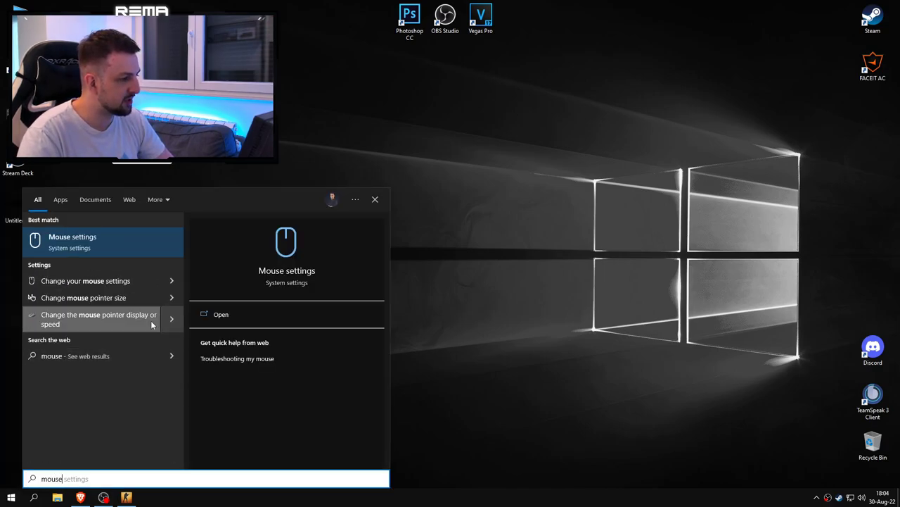
pyautogui.click(103, 245)
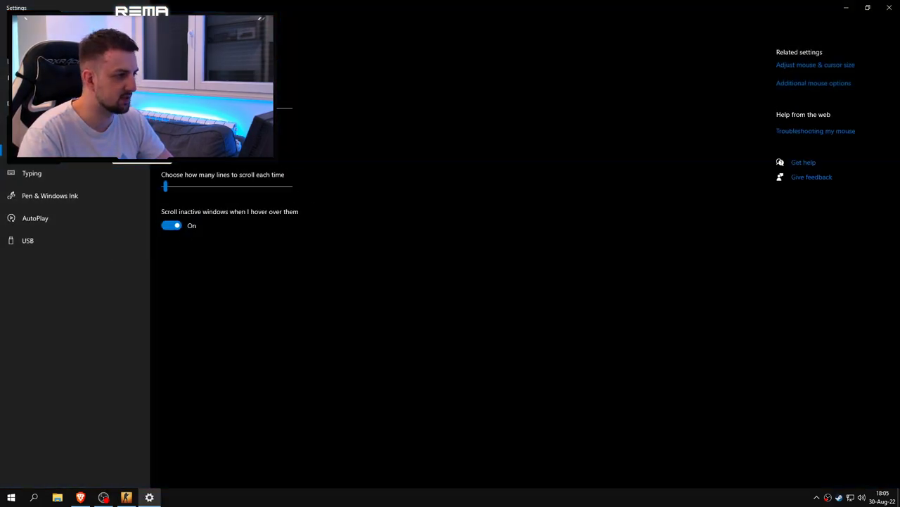
pyautogui.click(810, 90)
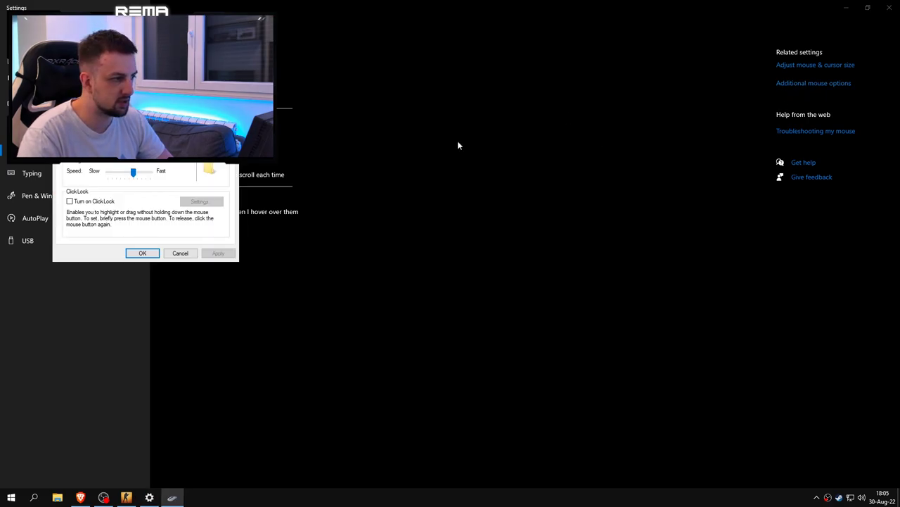
pyautogui.click(415, 141)
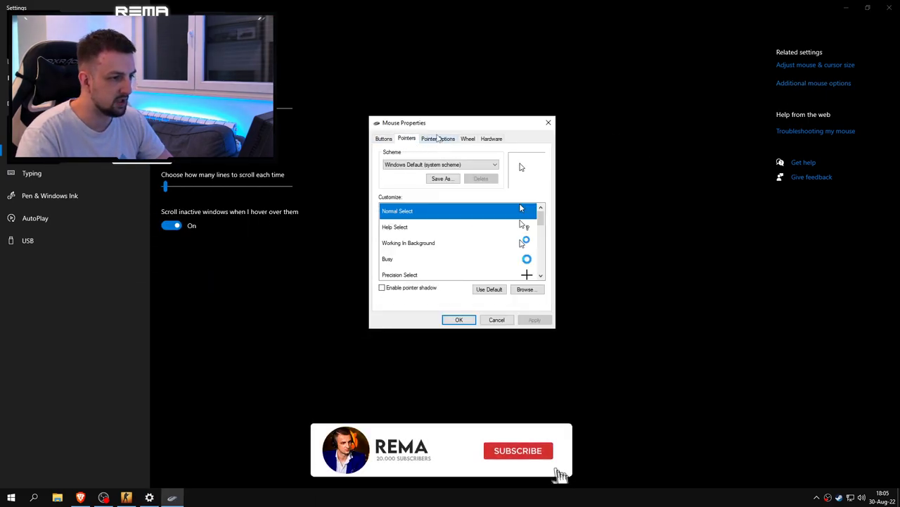
pyautogui.click(440, 140)
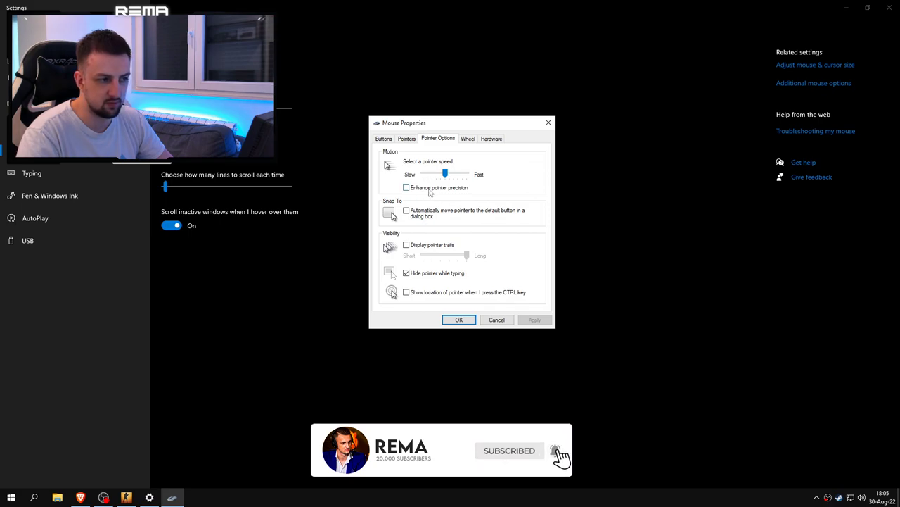